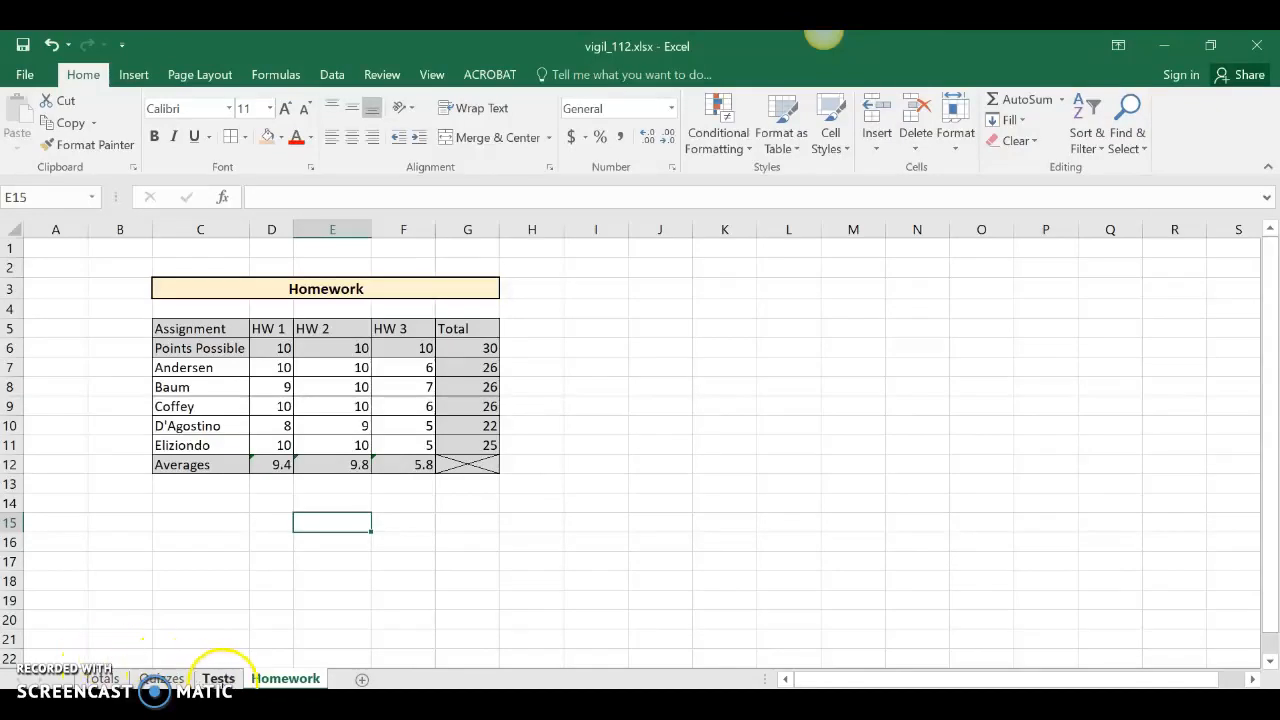
Review the Tests and Quizzes sheets, then switch to the blank Totals sheet.
left_click(220, 679)
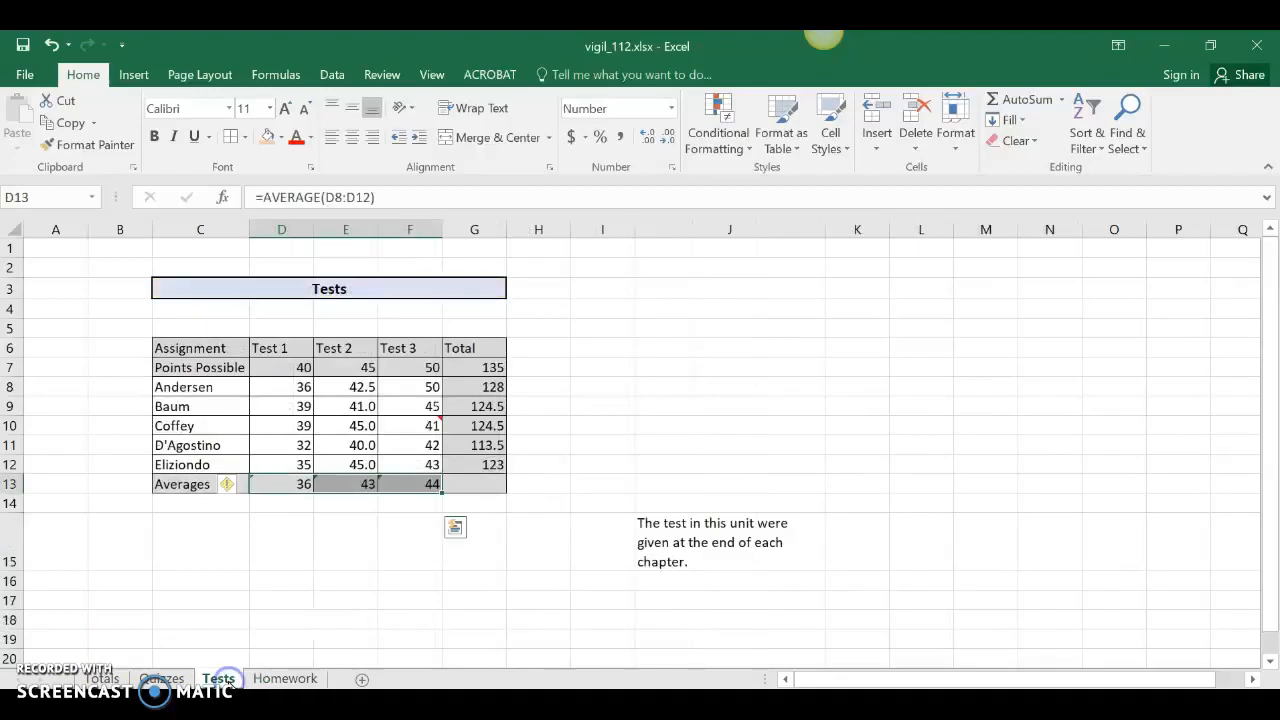
left_click(162, 679)
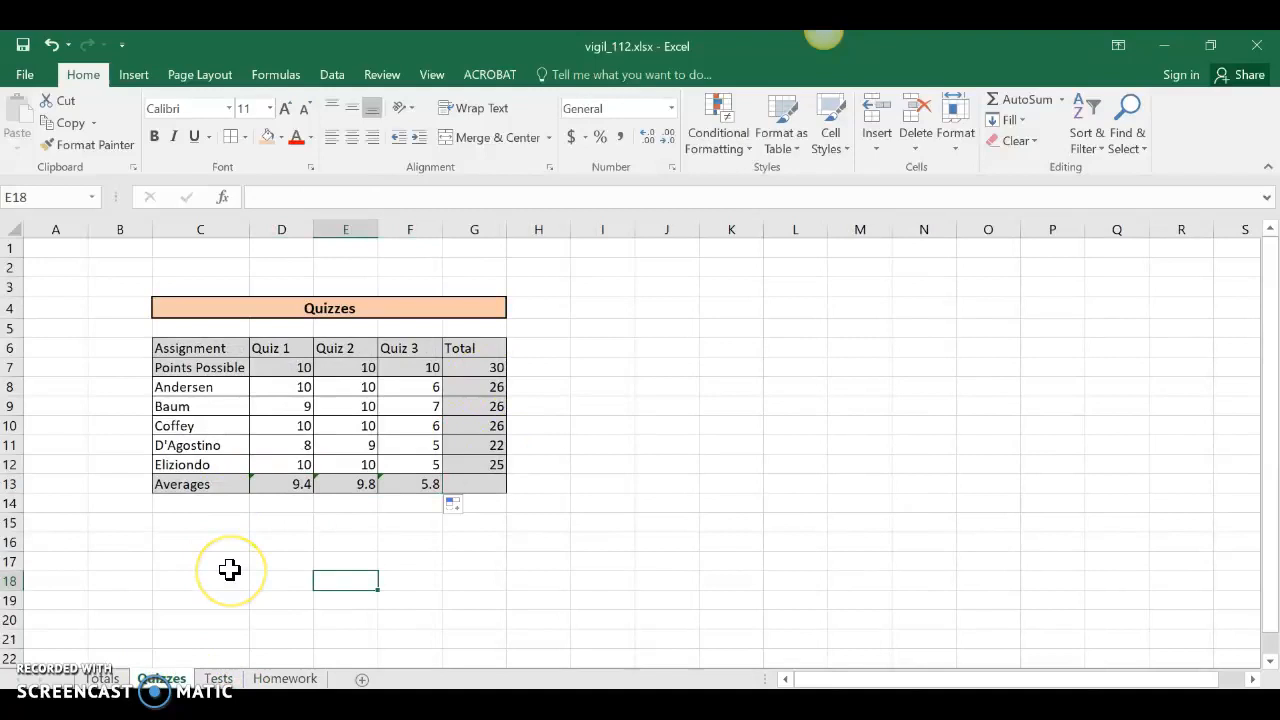
left_click(103, 678)
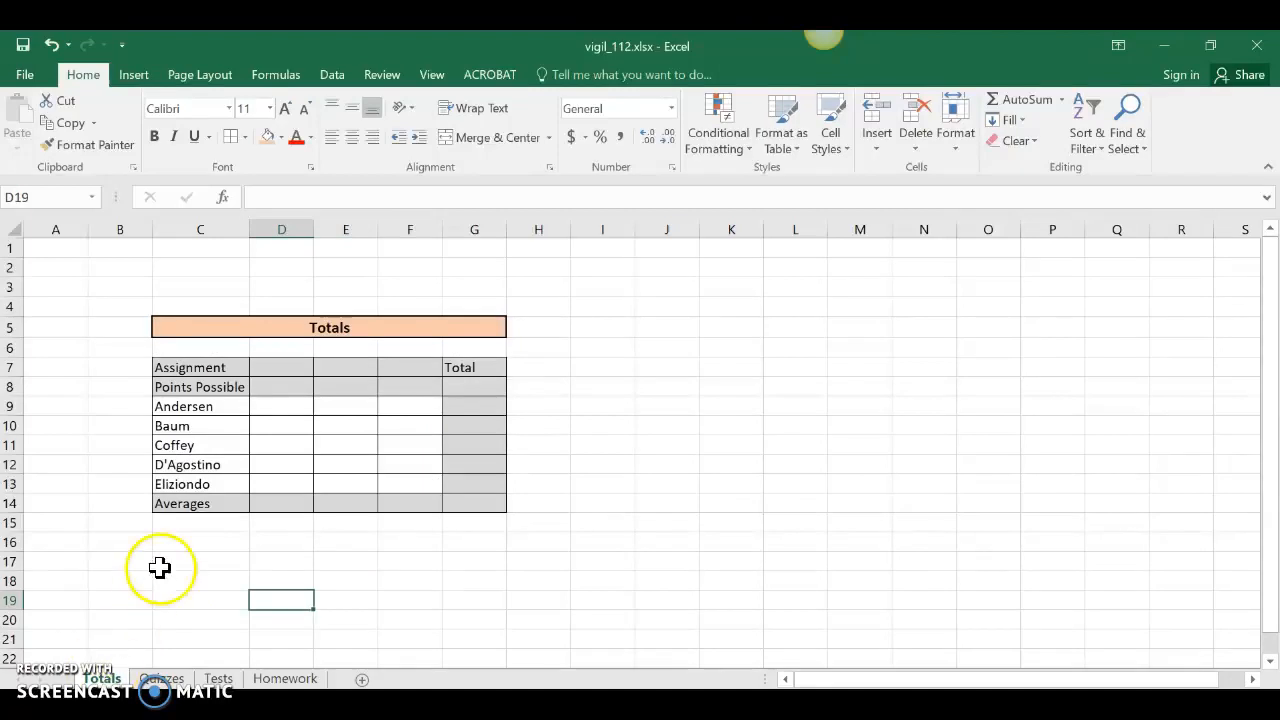
Enter the headings Quizzes, Tests and HW in cells D7 through F7.
left_click(294, 369)
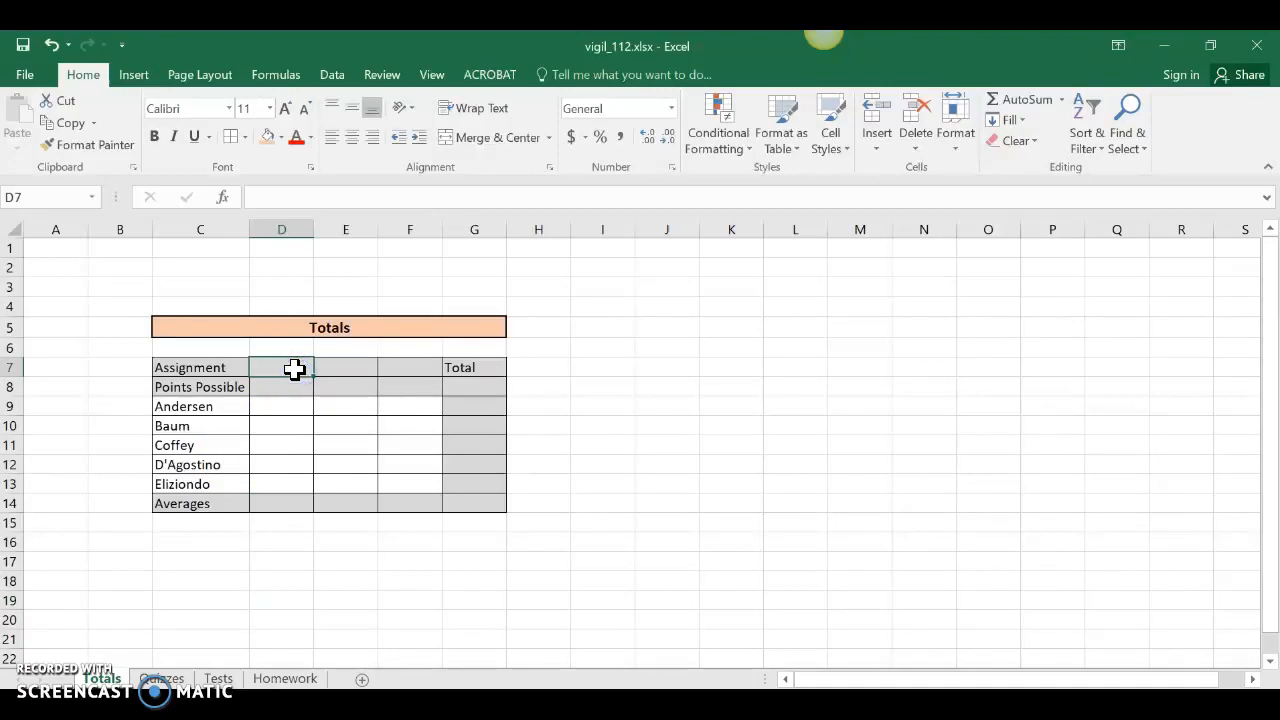
type("Quizzes")
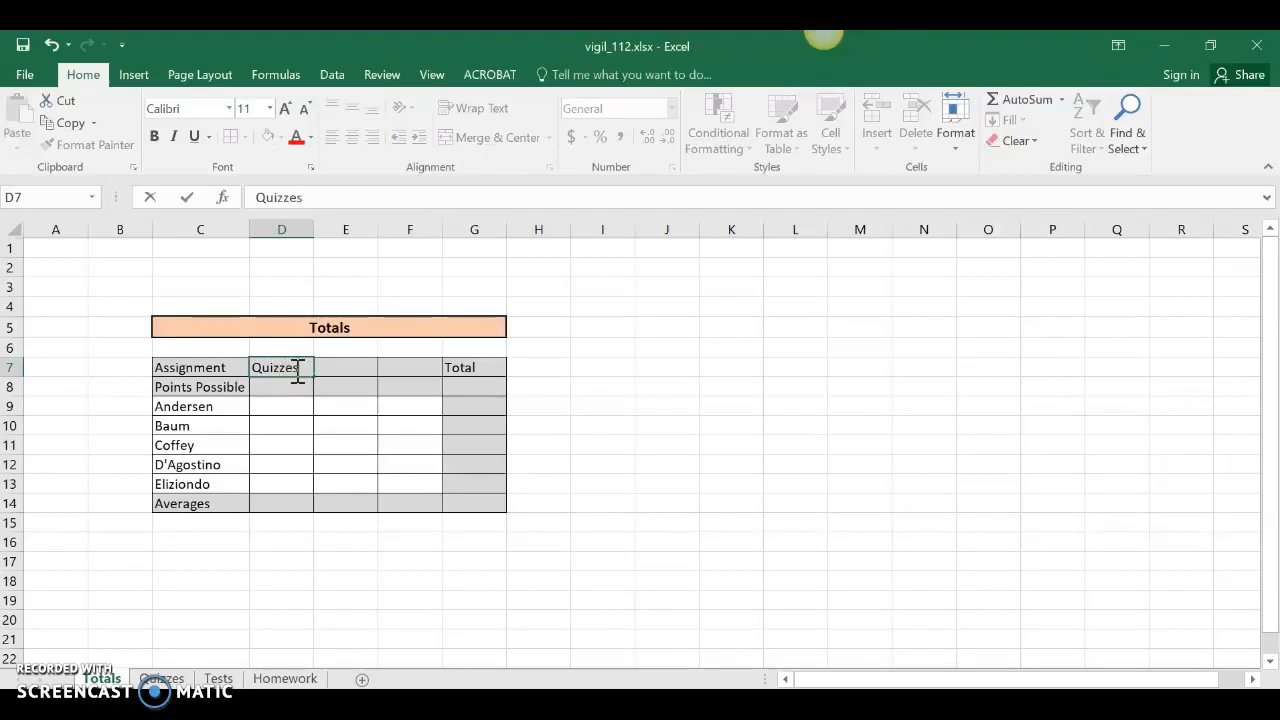
key("Tab")
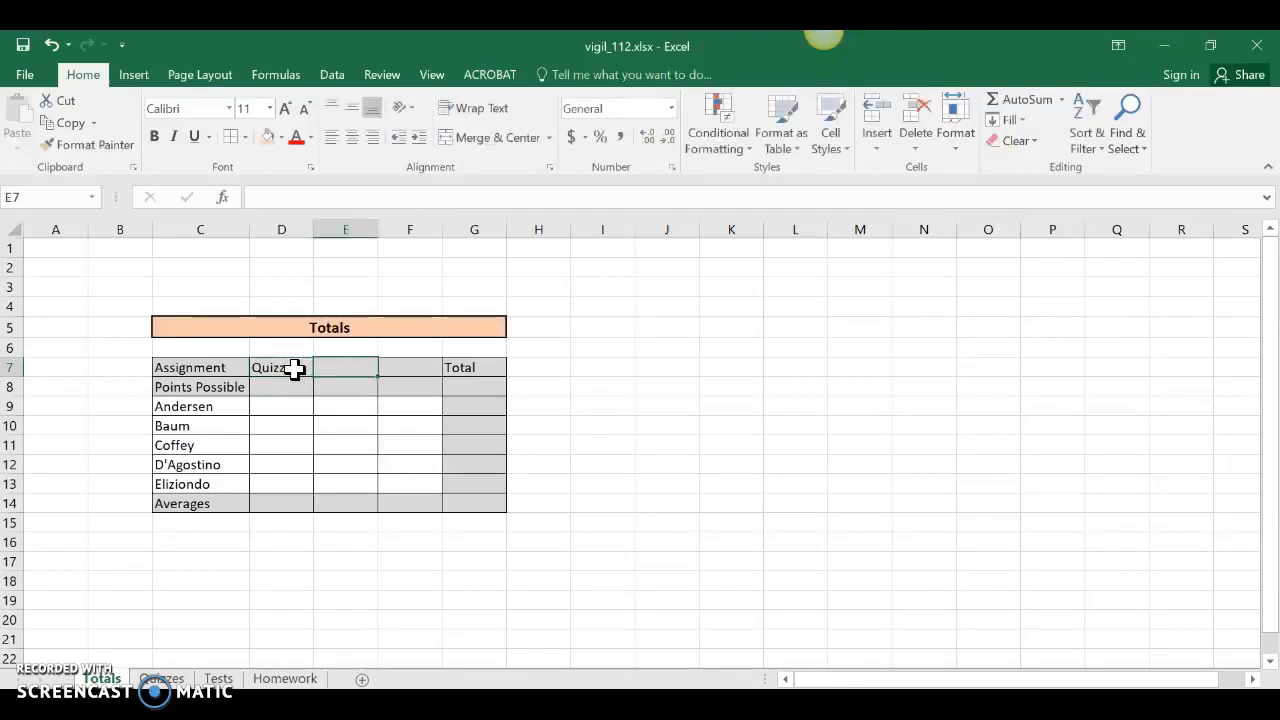
type("Tests")
key("Tab")
type("HW")
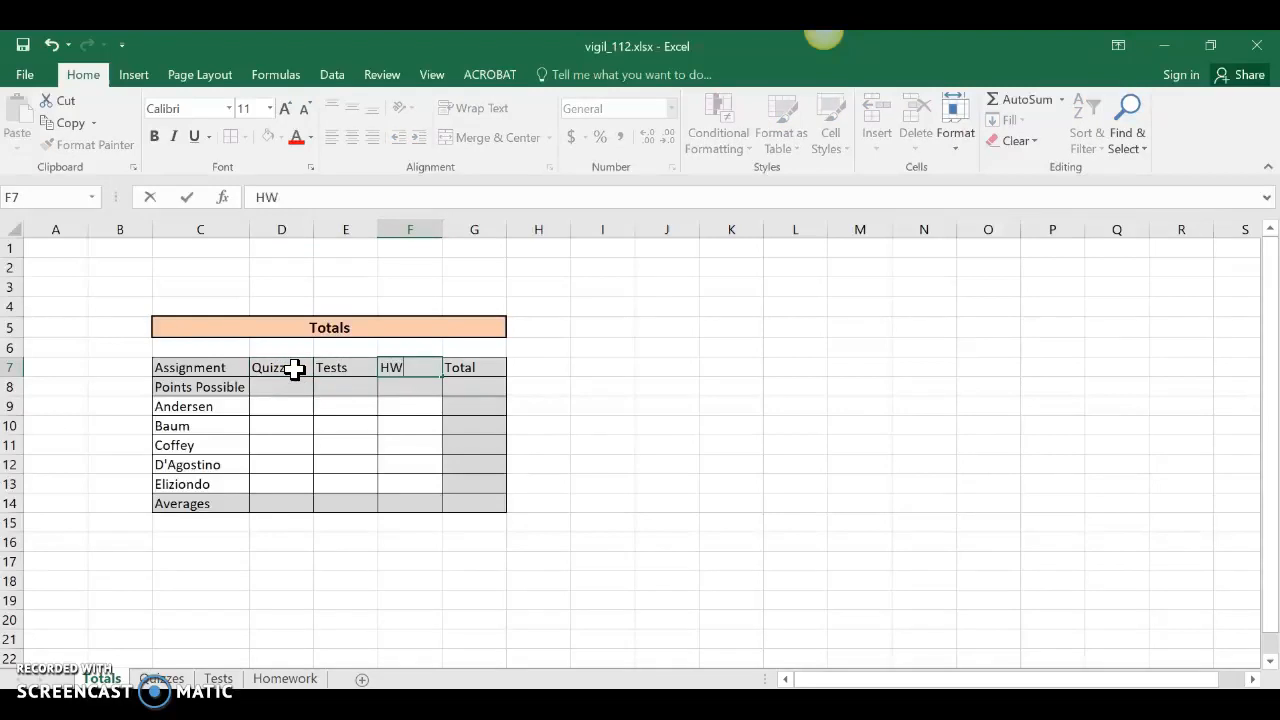
key("Return")
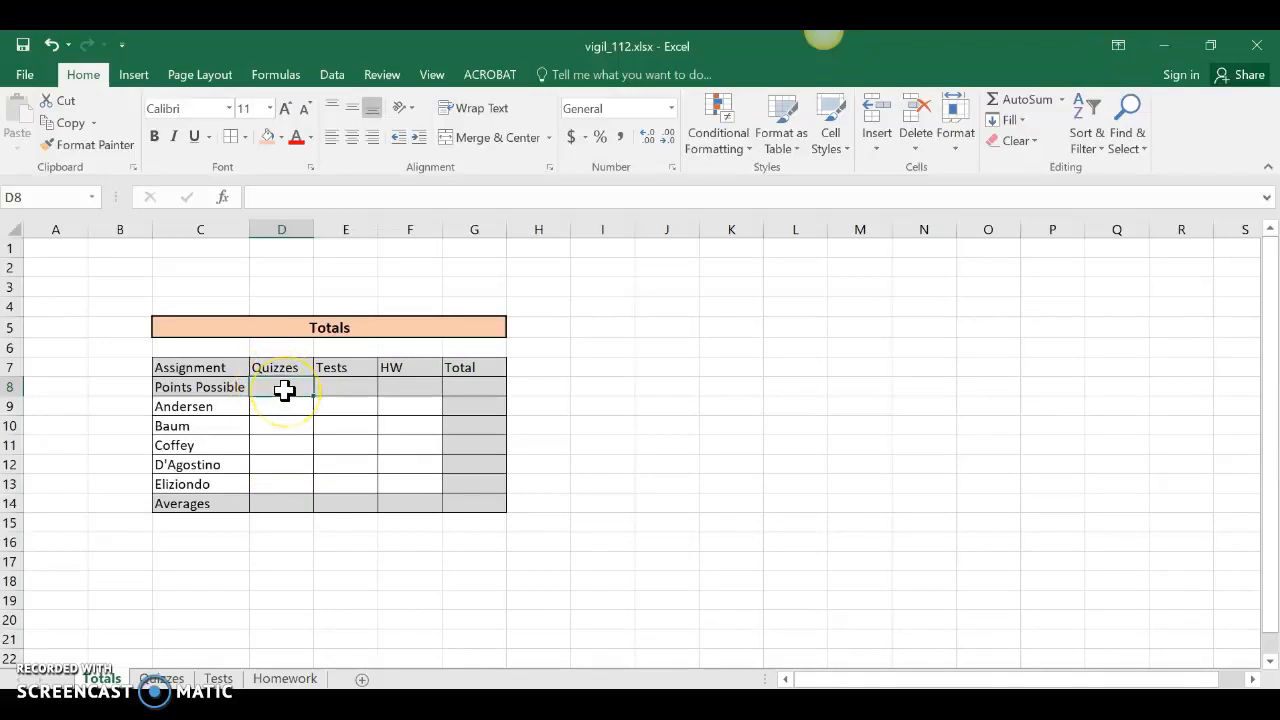
Link D8 to the Quizzes sheet total in G7 and copy it down to D13.
type("=")
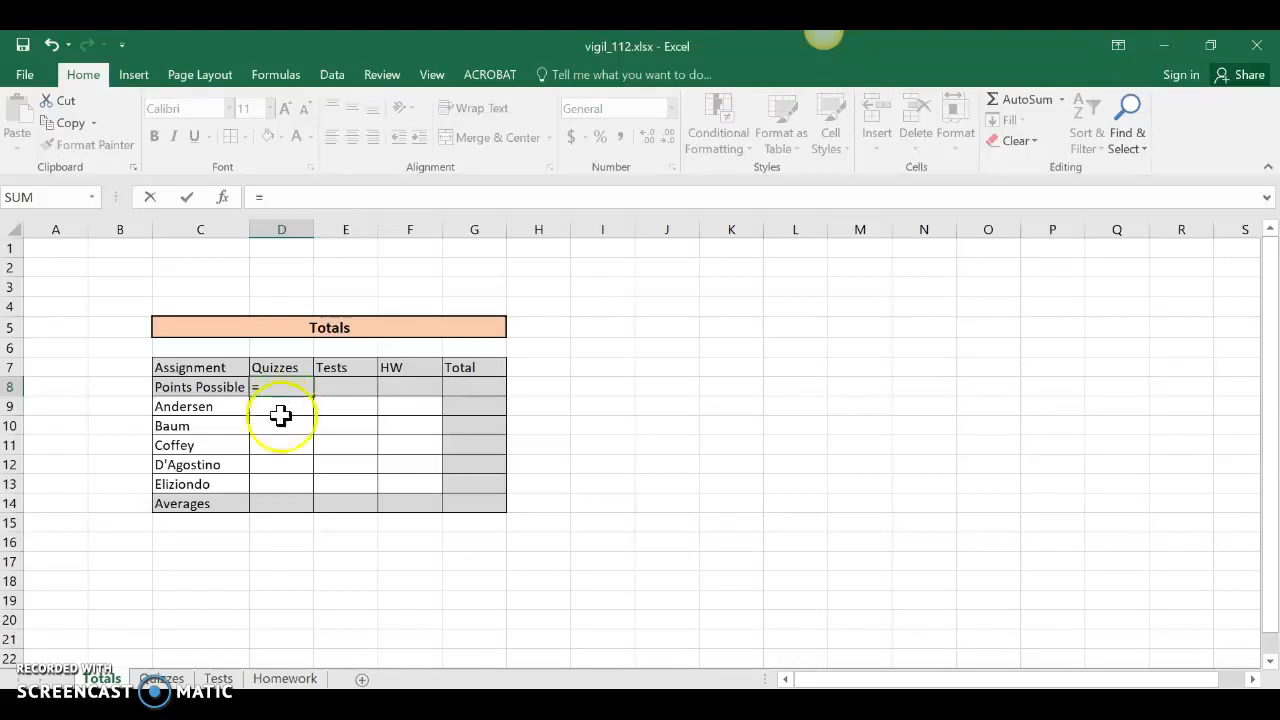
left_click(162, 679)
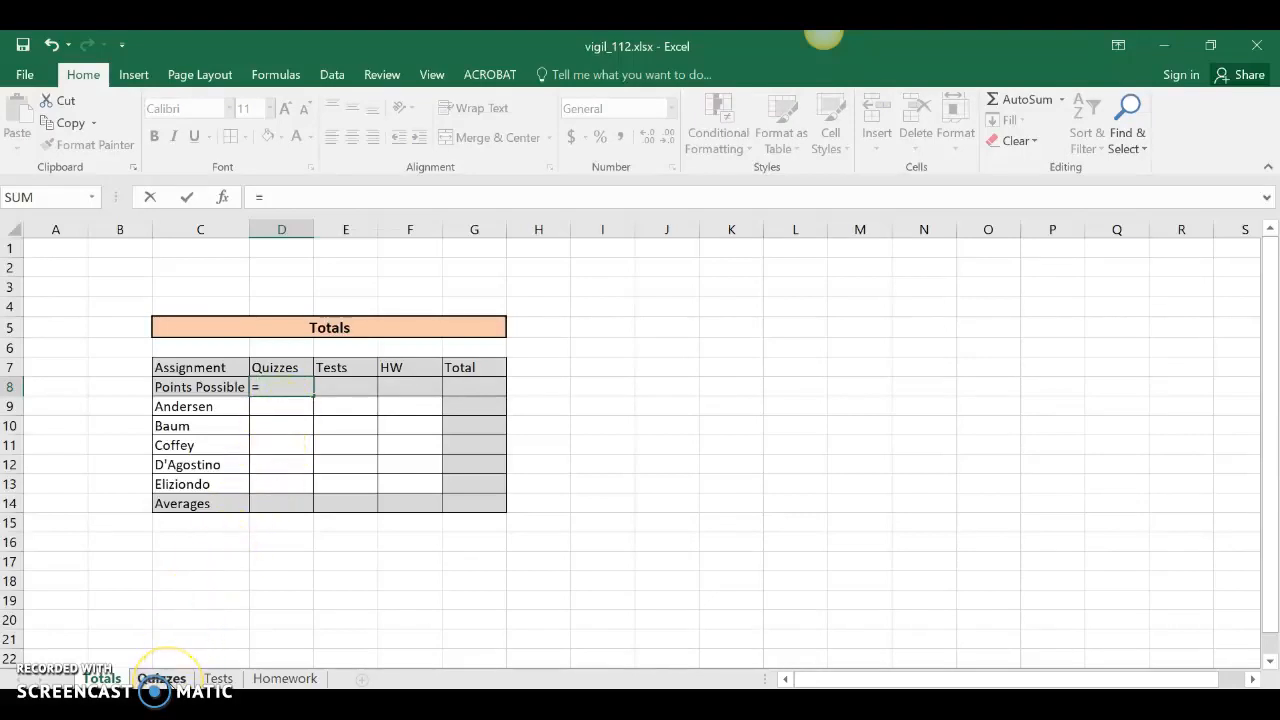
left_click(162, 679)
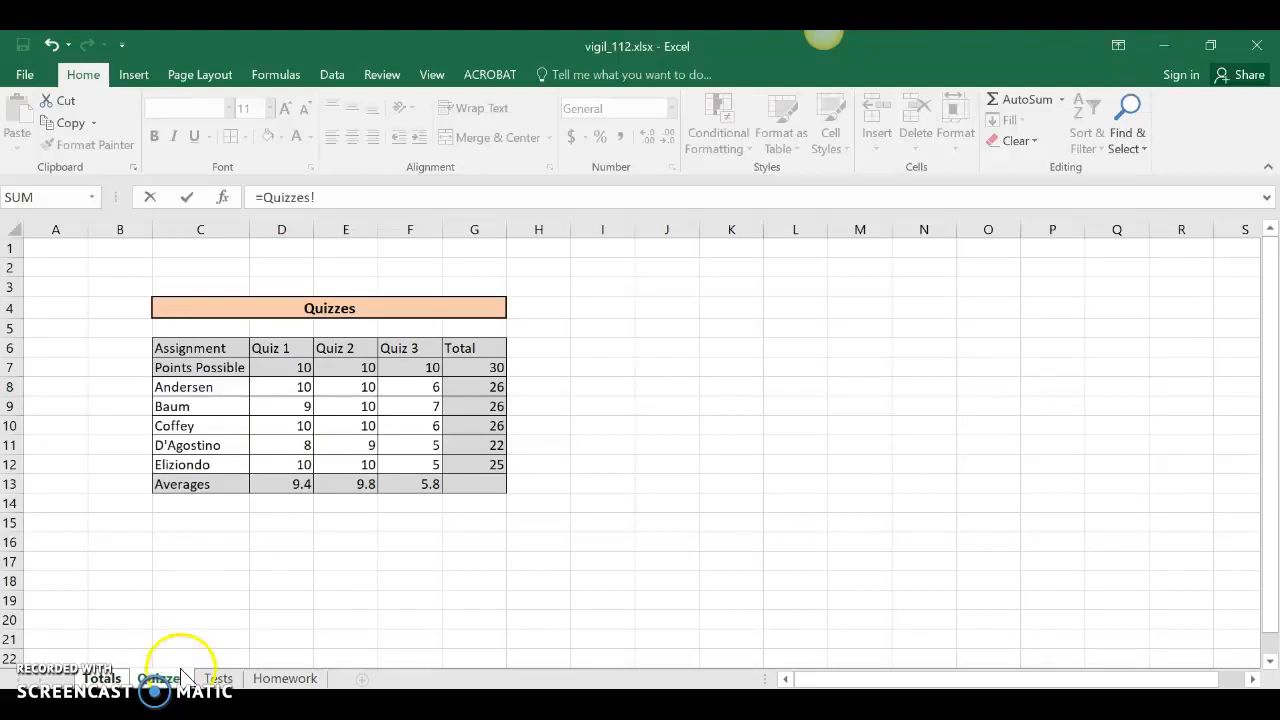
left_click_drag(468, 367, 484, 470)
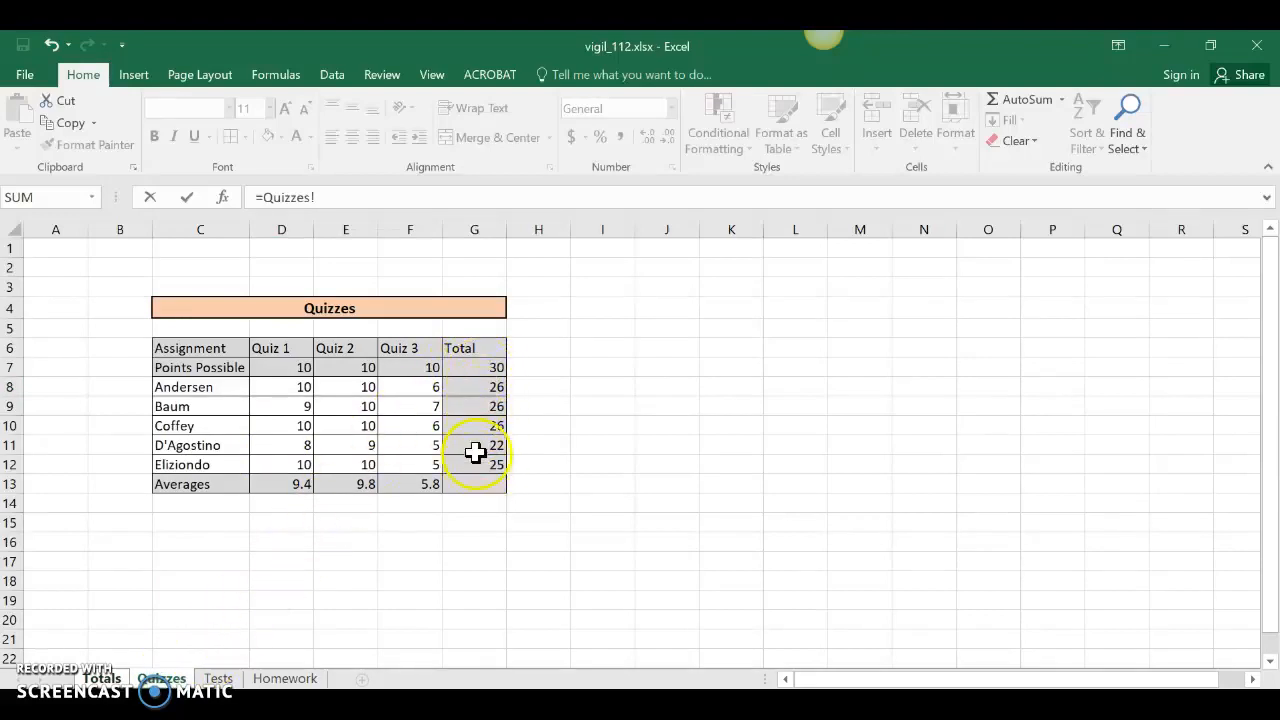
left_click(482, 367)
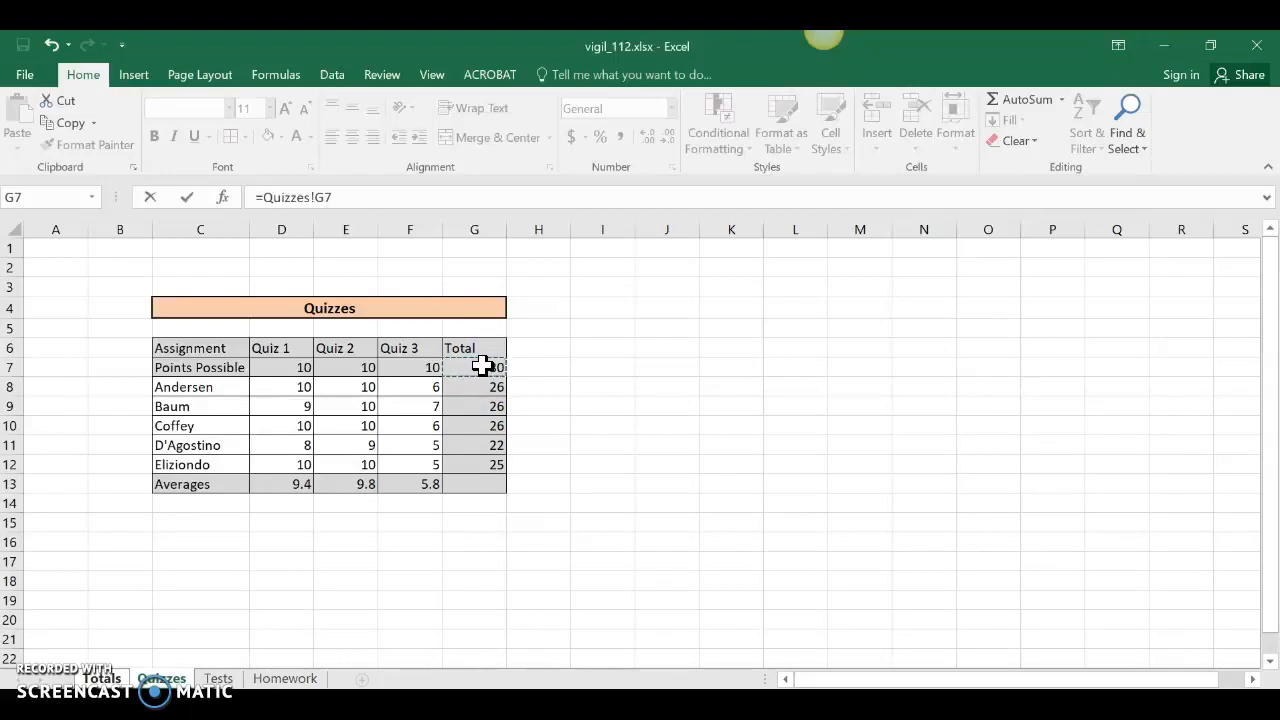
key("Return")
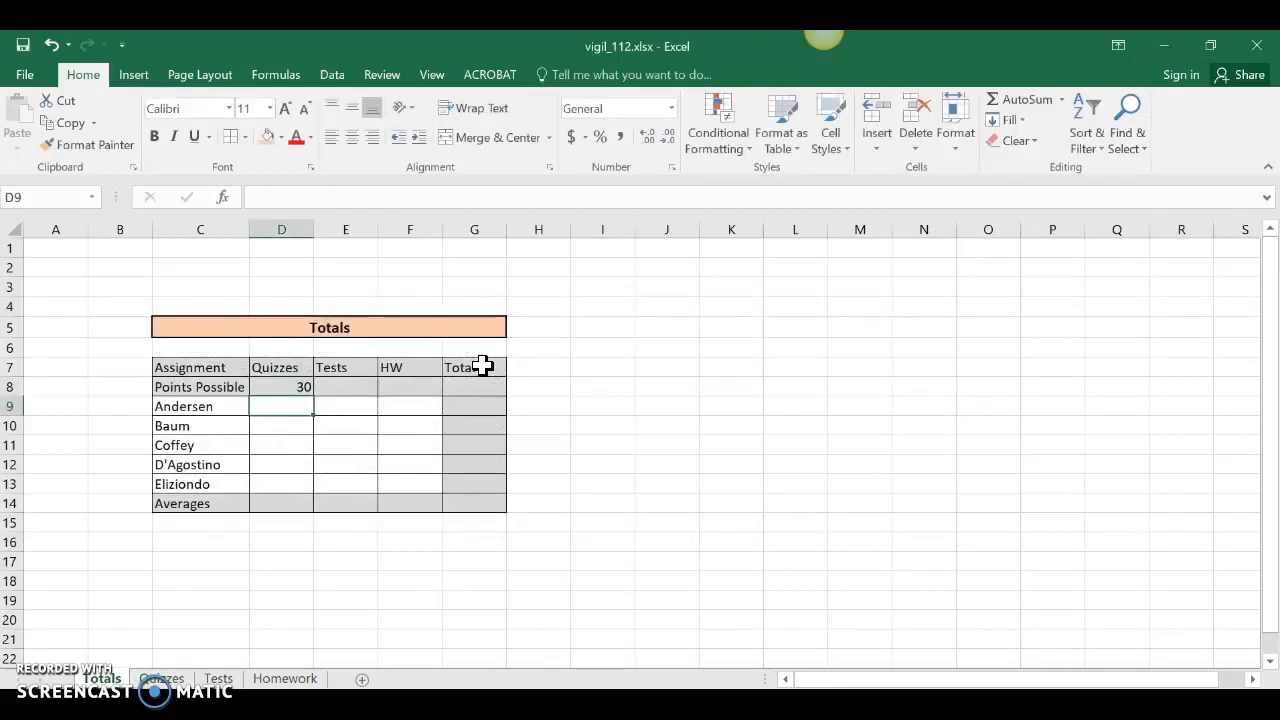
left_click(287, 386)
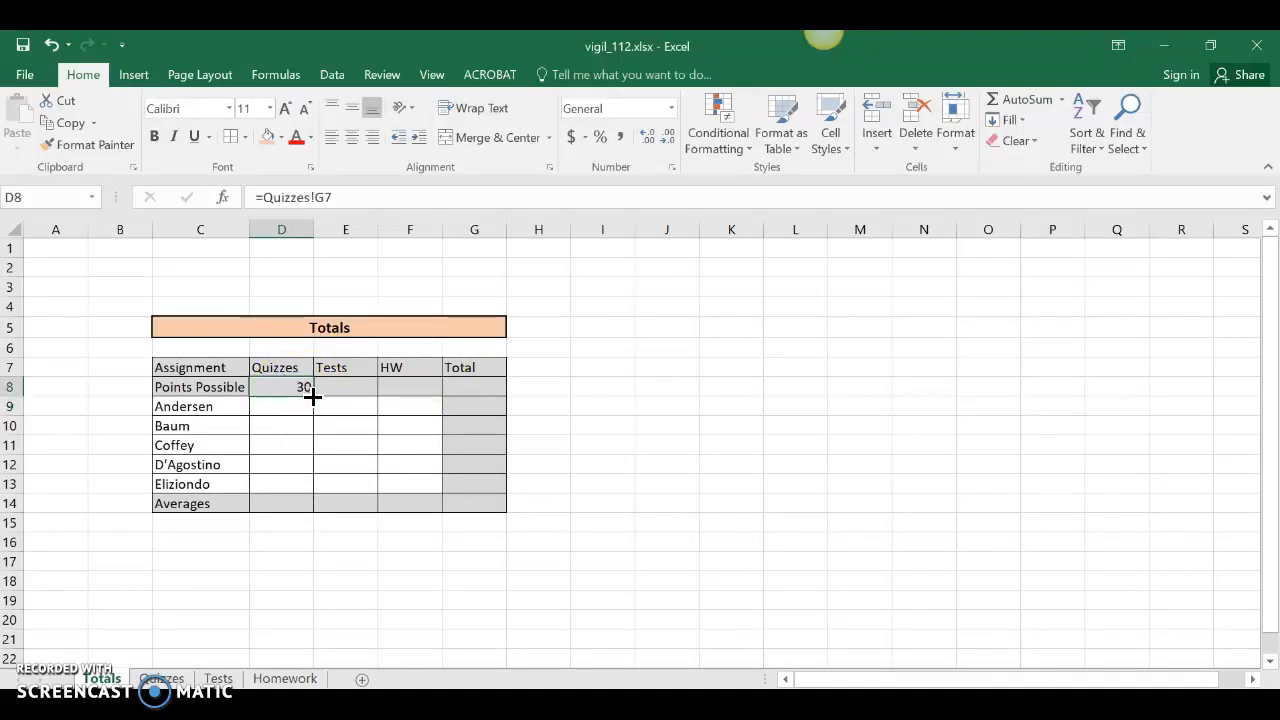
left_click_drag(312, 397, 308, 484)
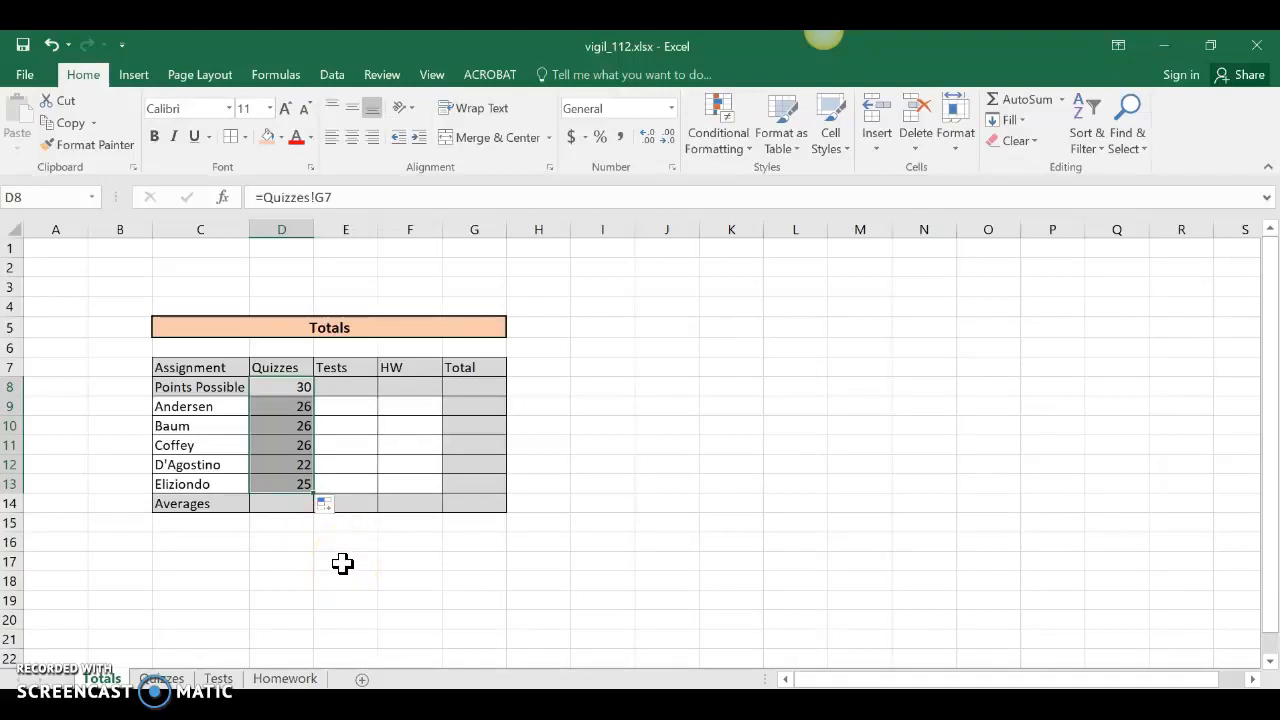
Link E8 to the Tests sheet total in G7 and fill it down to E13.
left_click(340, 383)
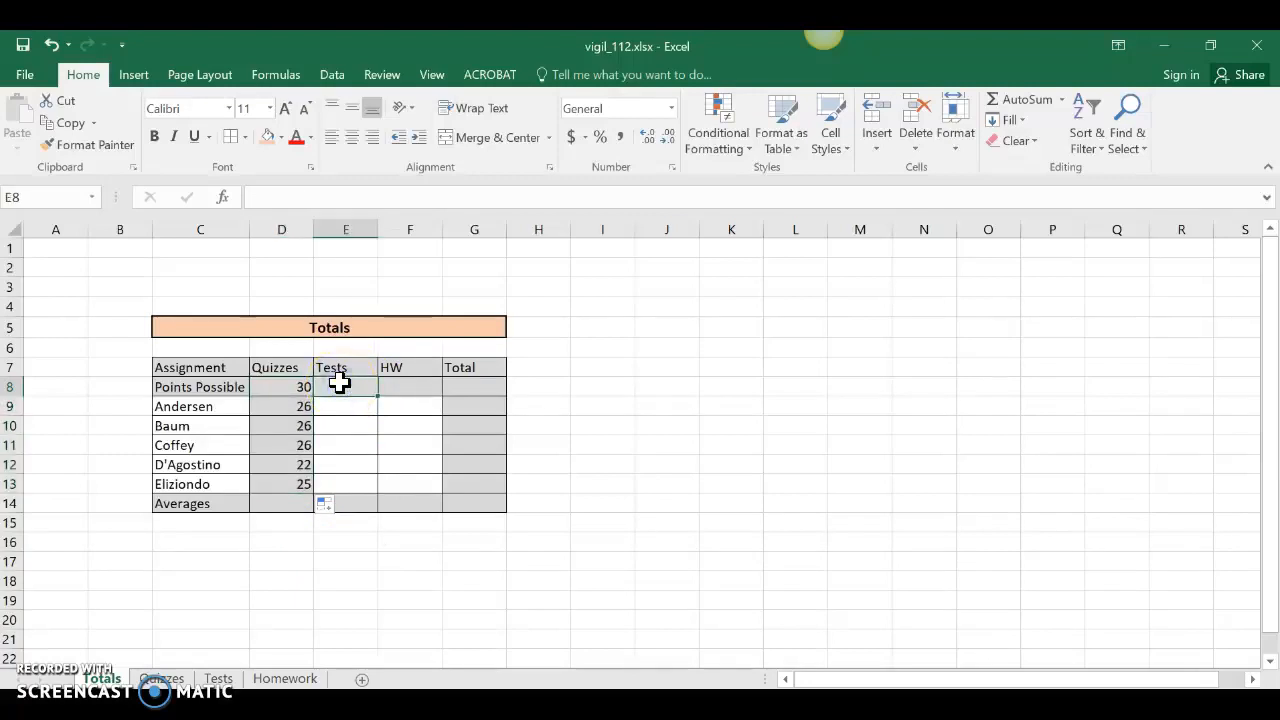
type("=")
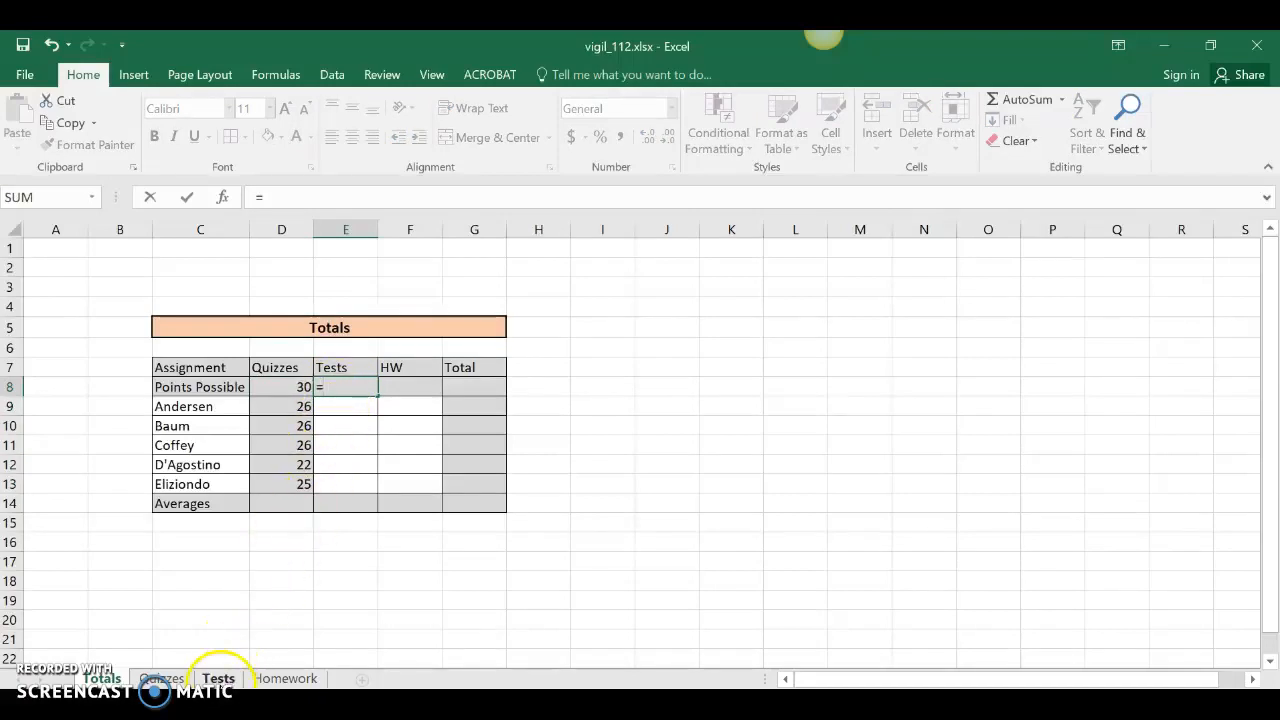
left_click(218, 676)
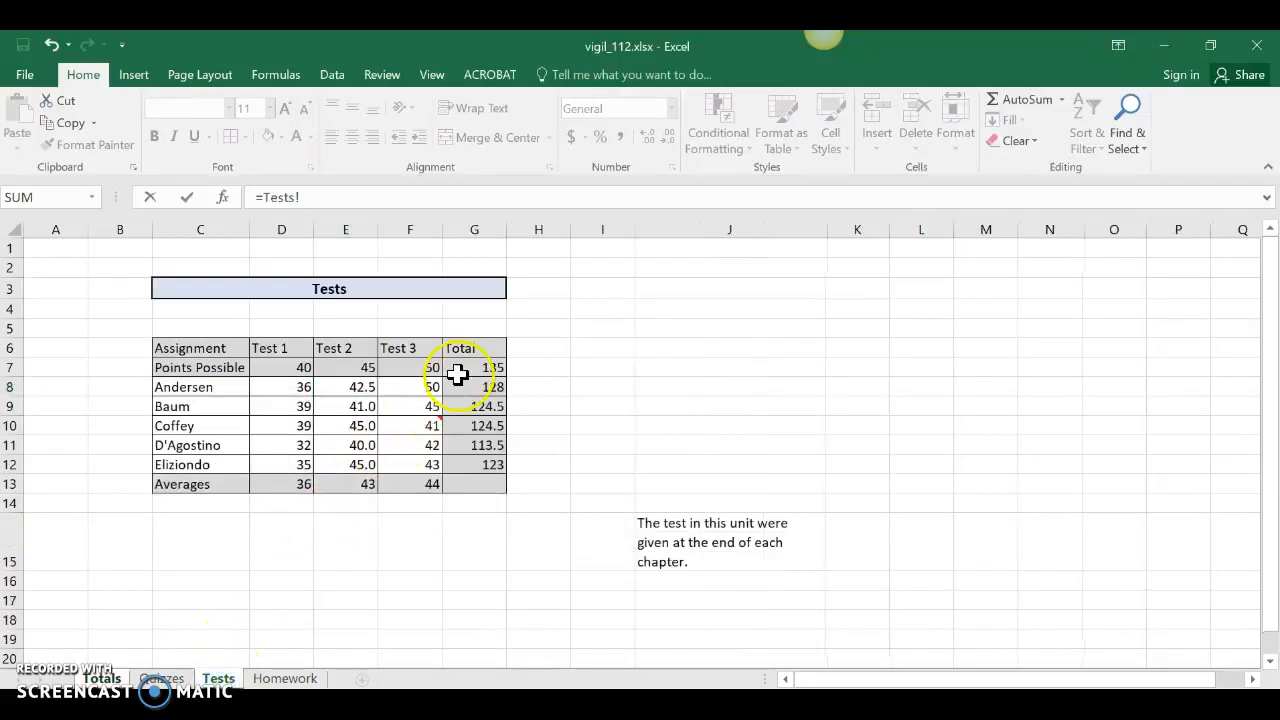
left_click(490, 368)
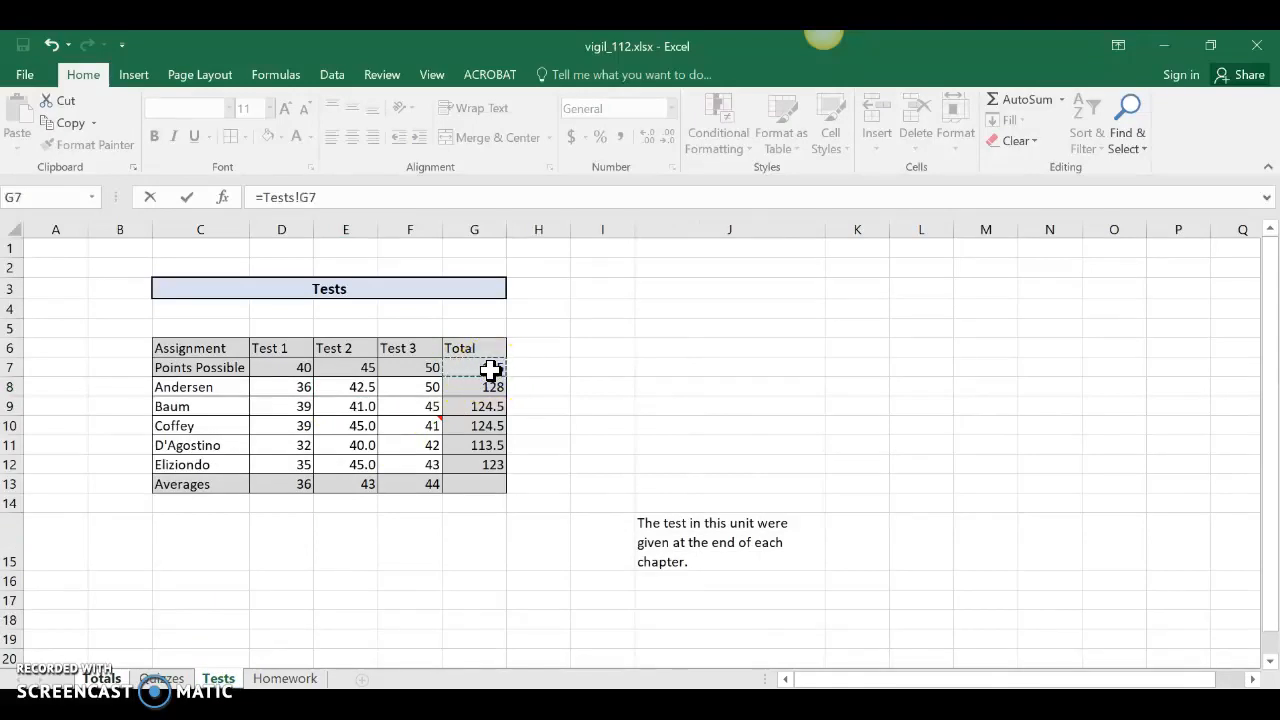
key("Return")
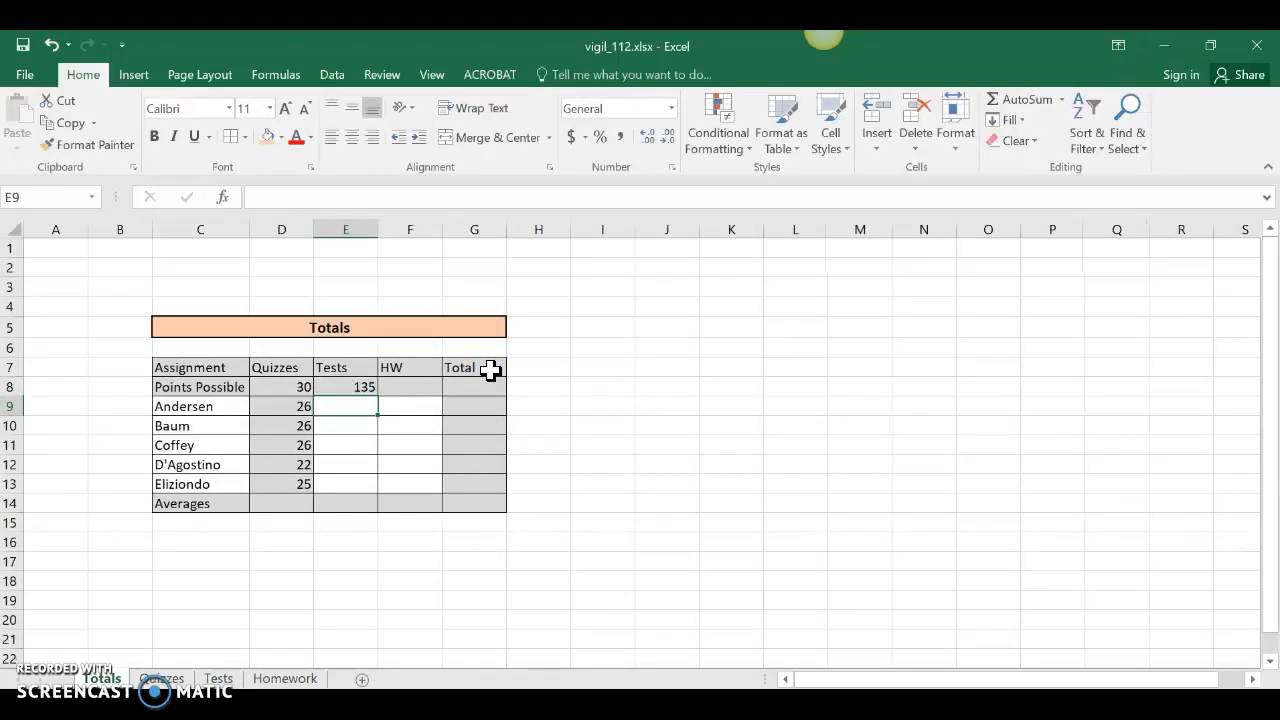
left_click(356, 385)
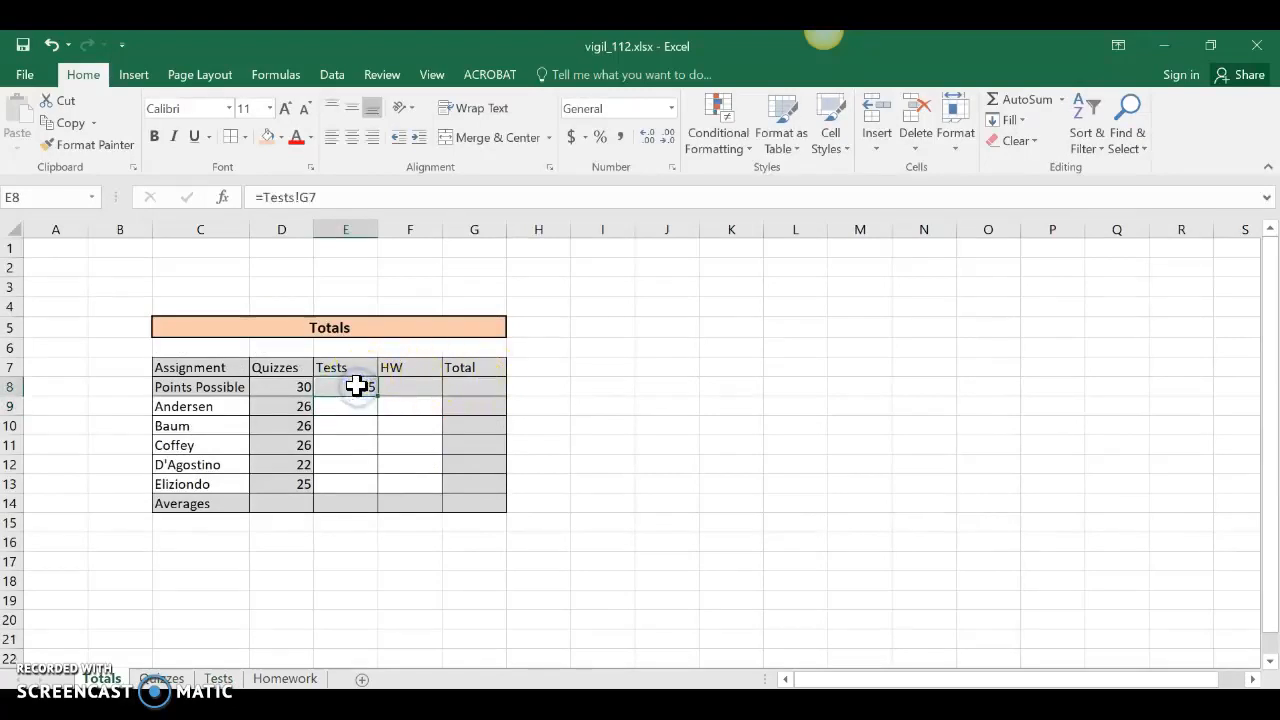
left_click_drag(375, 397, 369, 487)
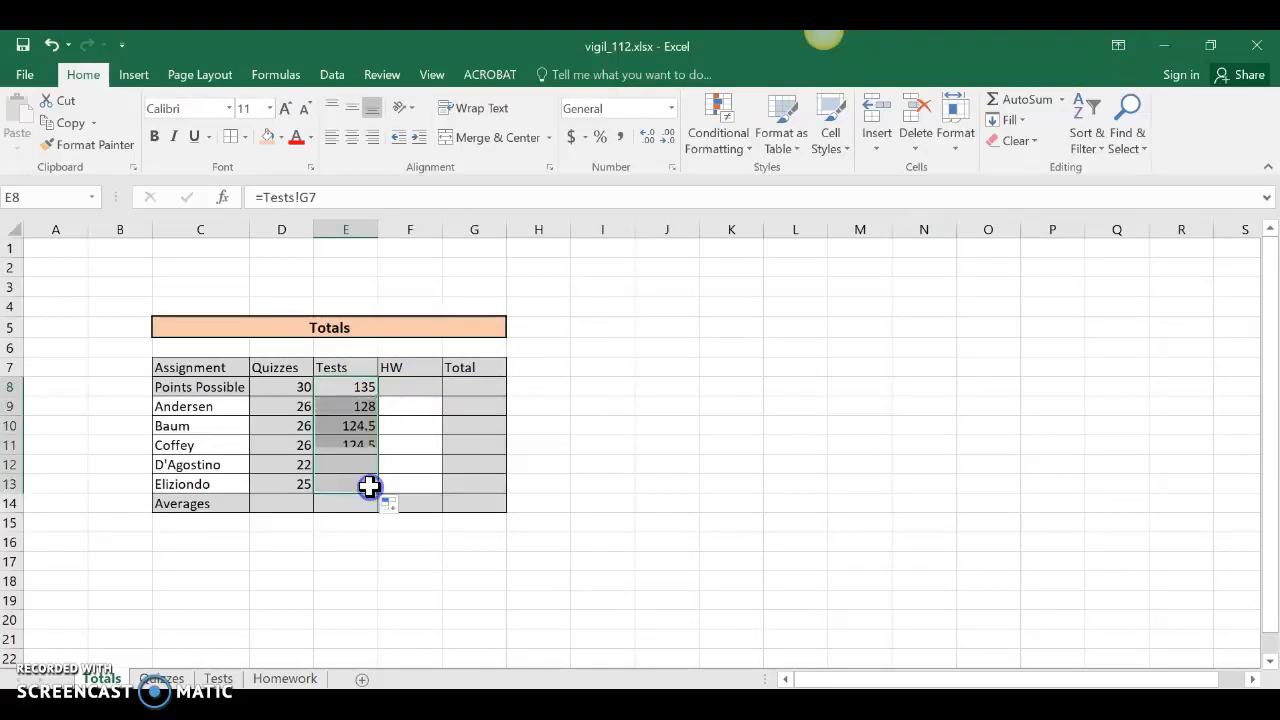
Link F8 to the Homework sheet total in G6 and fill it down to F13.
left_click(420, 386)
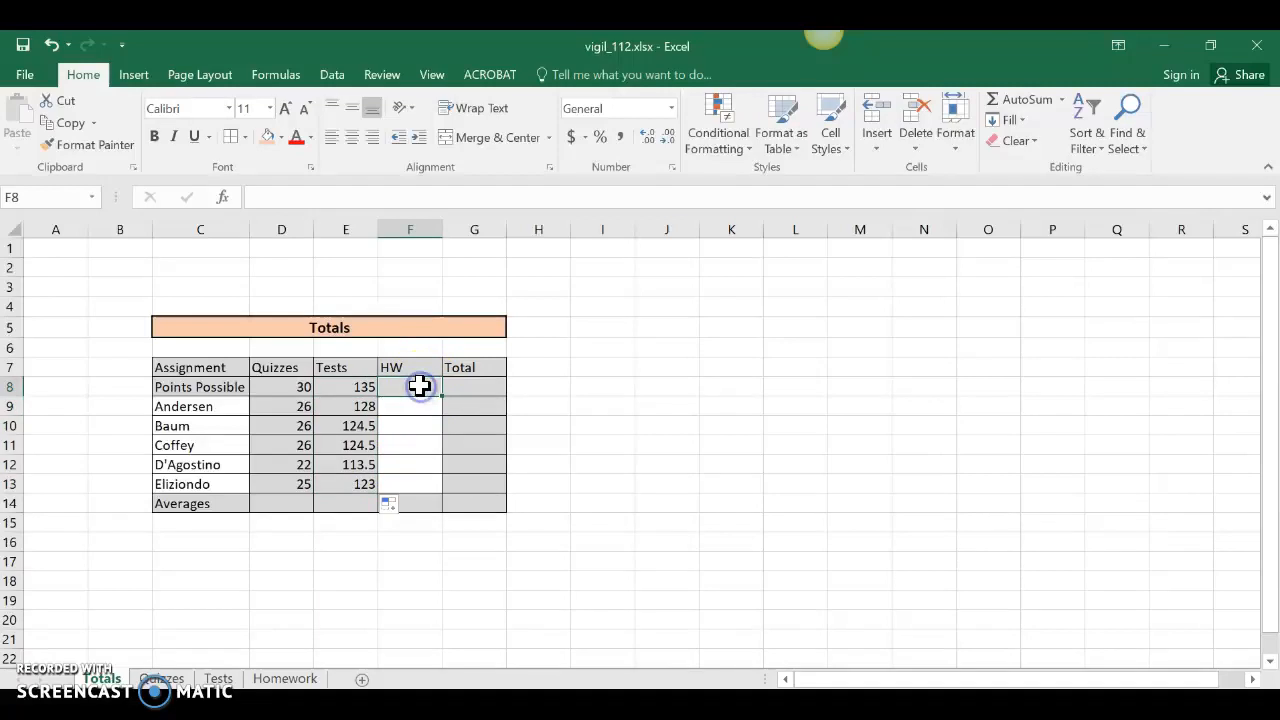
type("=")
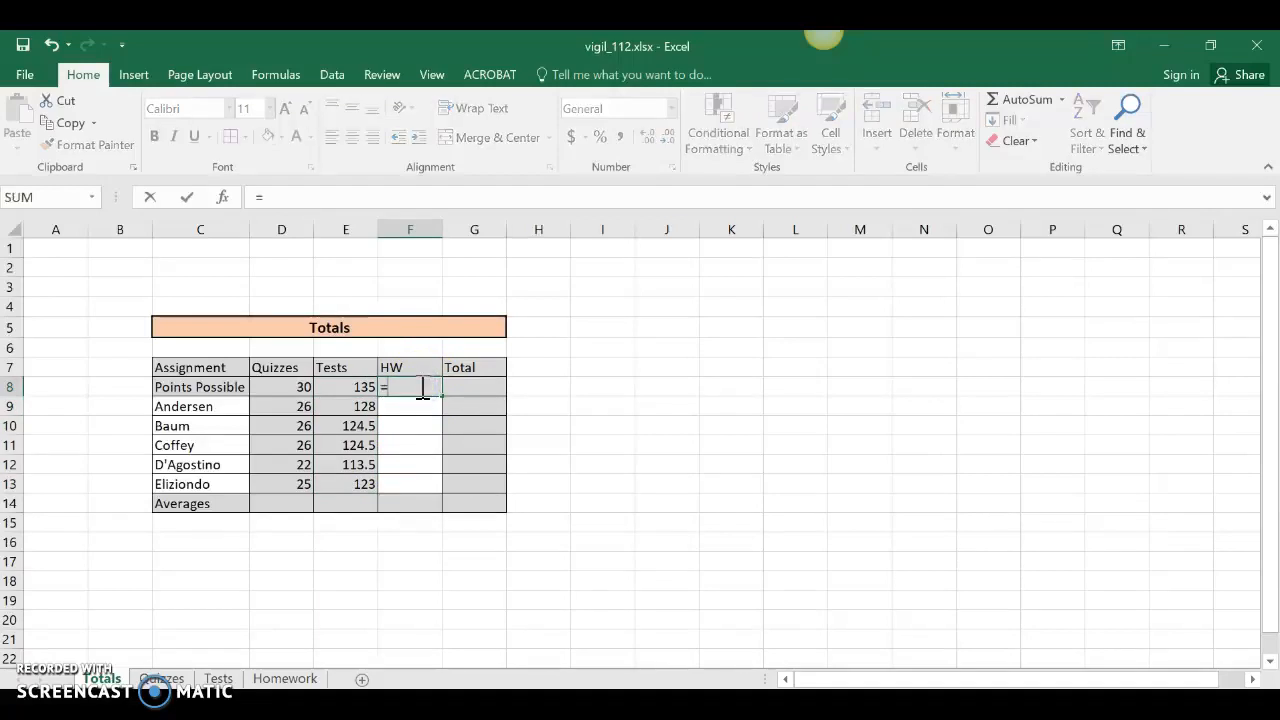
left_click(287, 679)
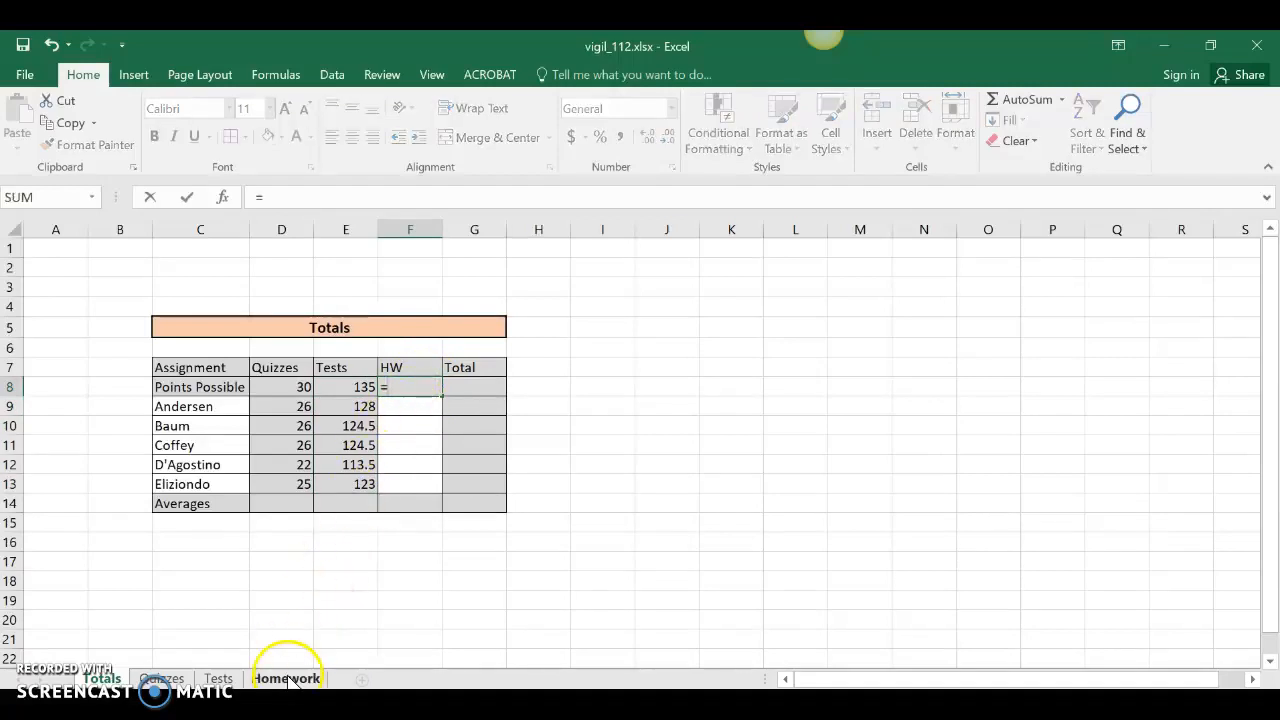
left_click(487, 346)
key("Return")
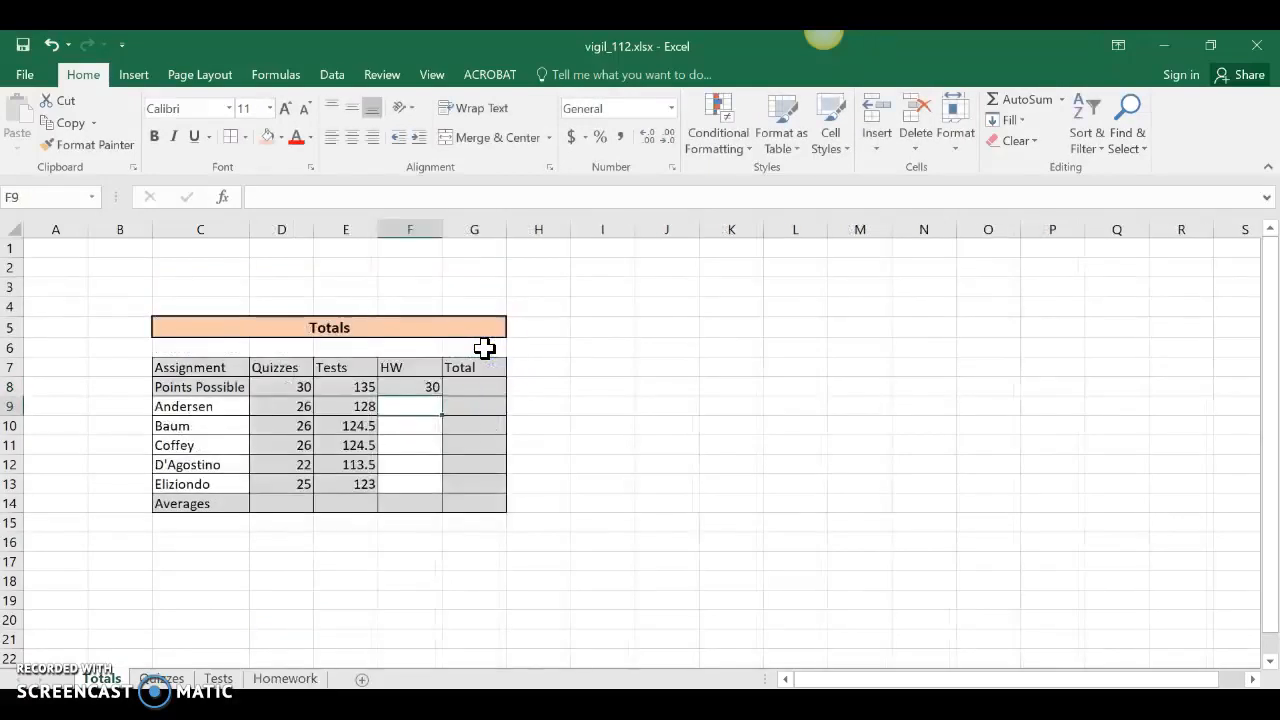
left_click(411, 387)
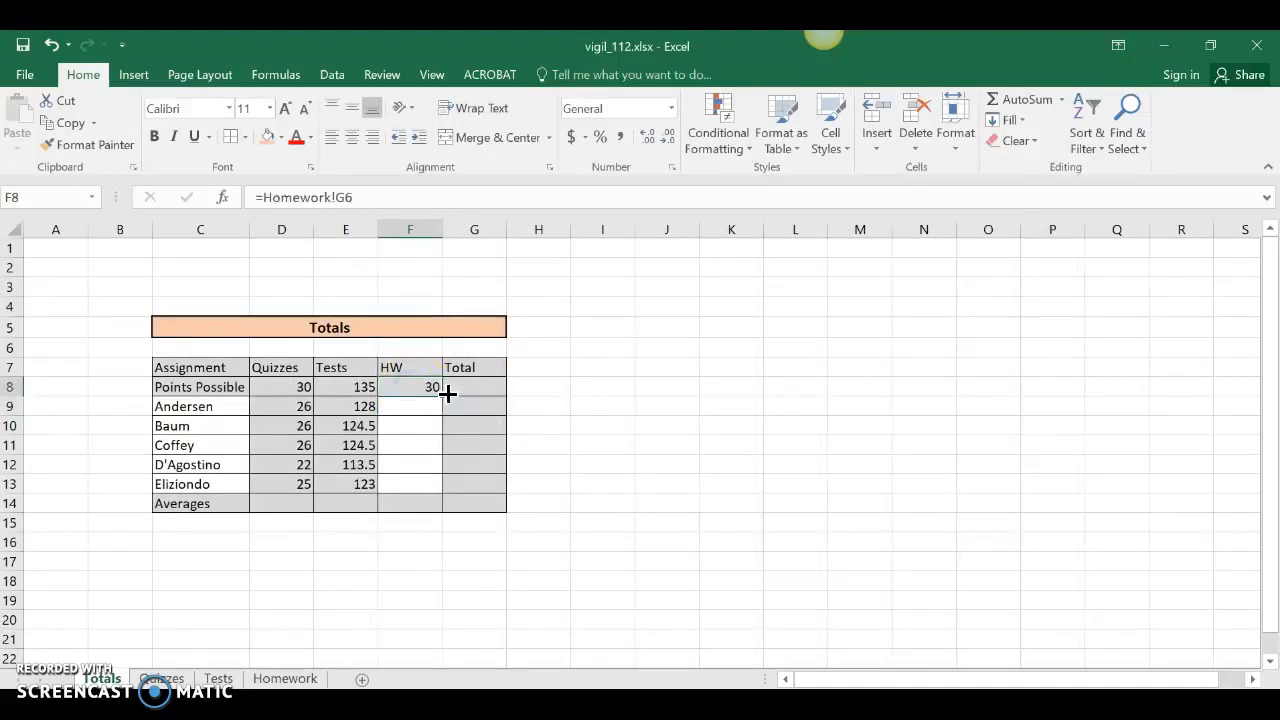
left_click_drag(445, 394, 430, 488)
left_click(400, 578)
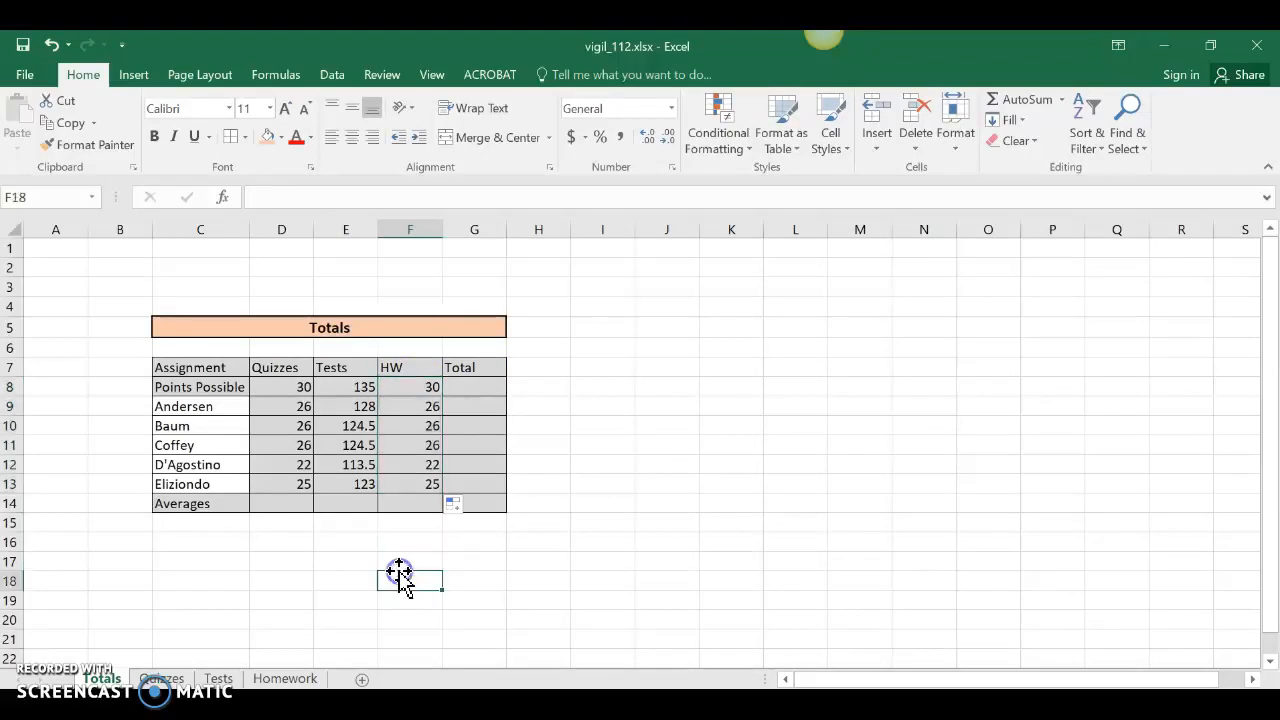
Set the student score cells D9:F13 to No Fill.
left_click(286, 408)
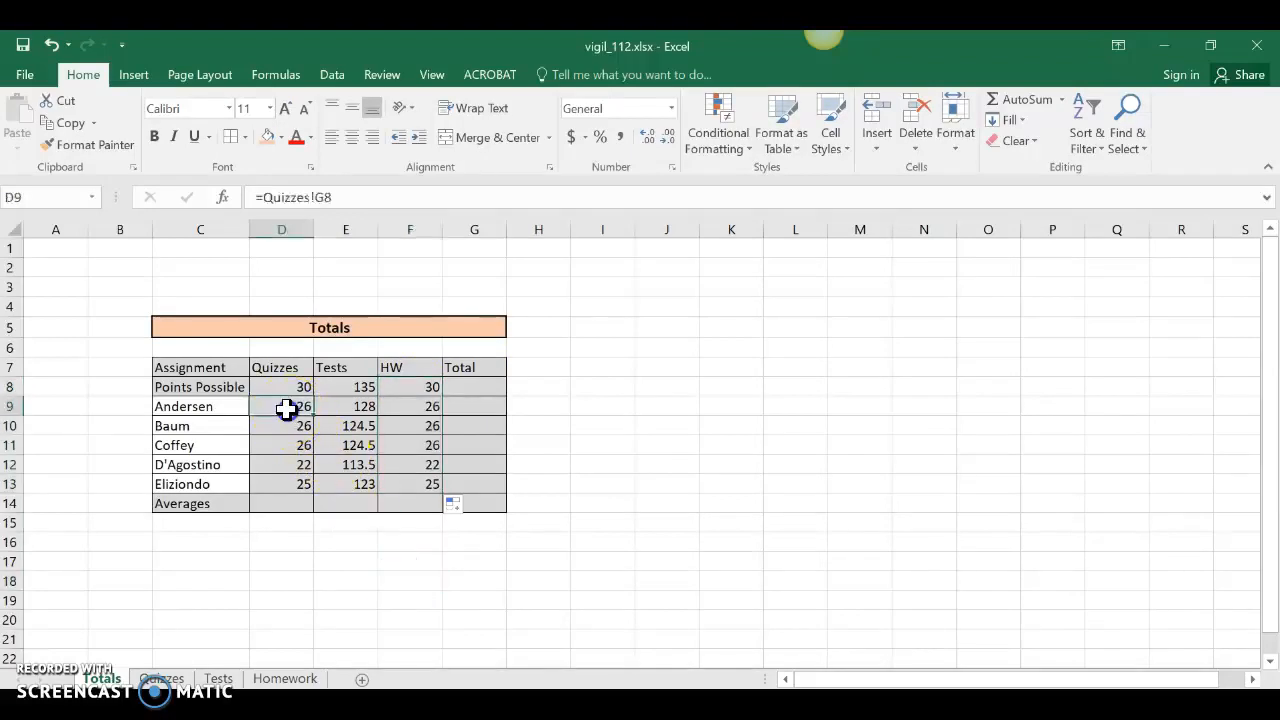
left_click_drag(286, 408, 402, 479)
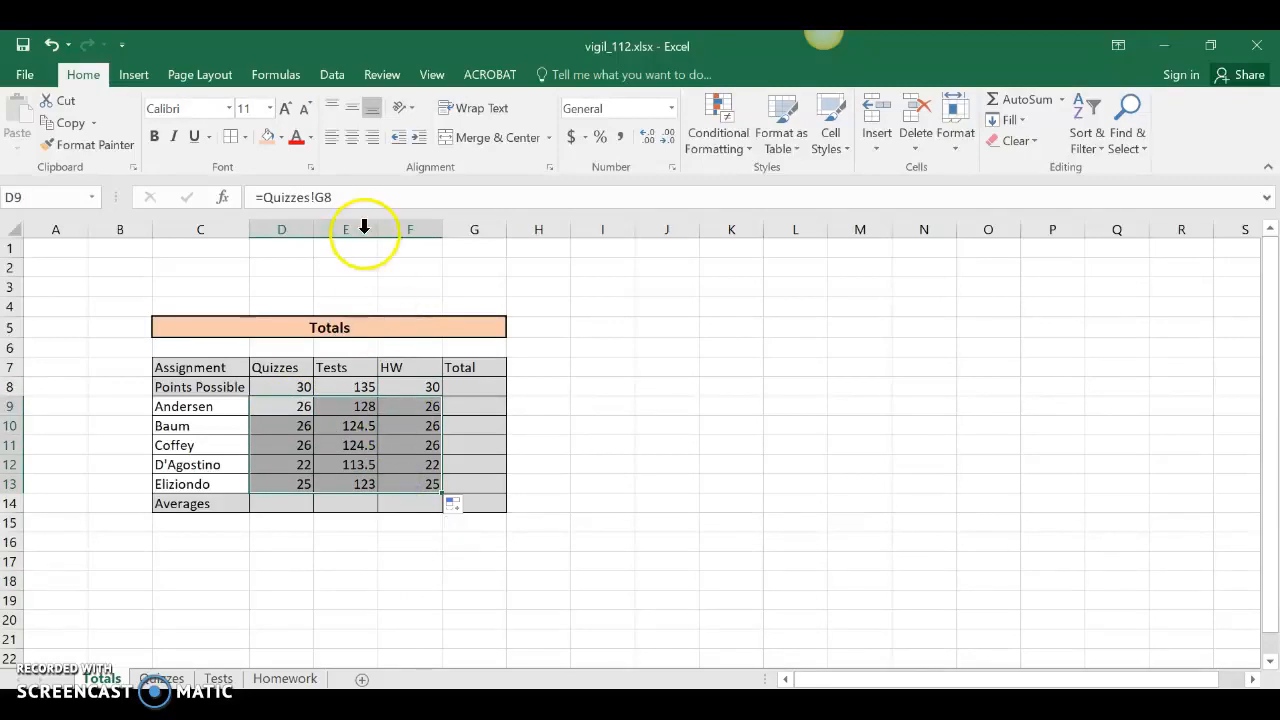
left_click(281, 137)
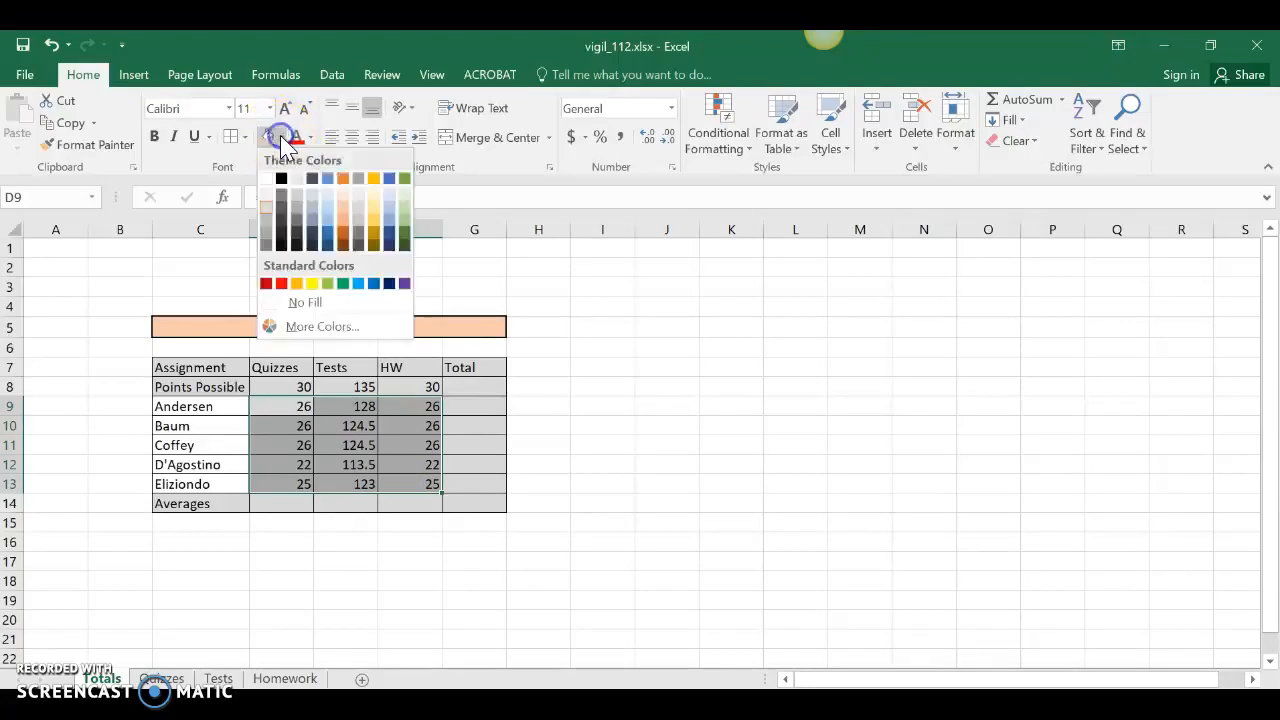
left_click(296, 304)
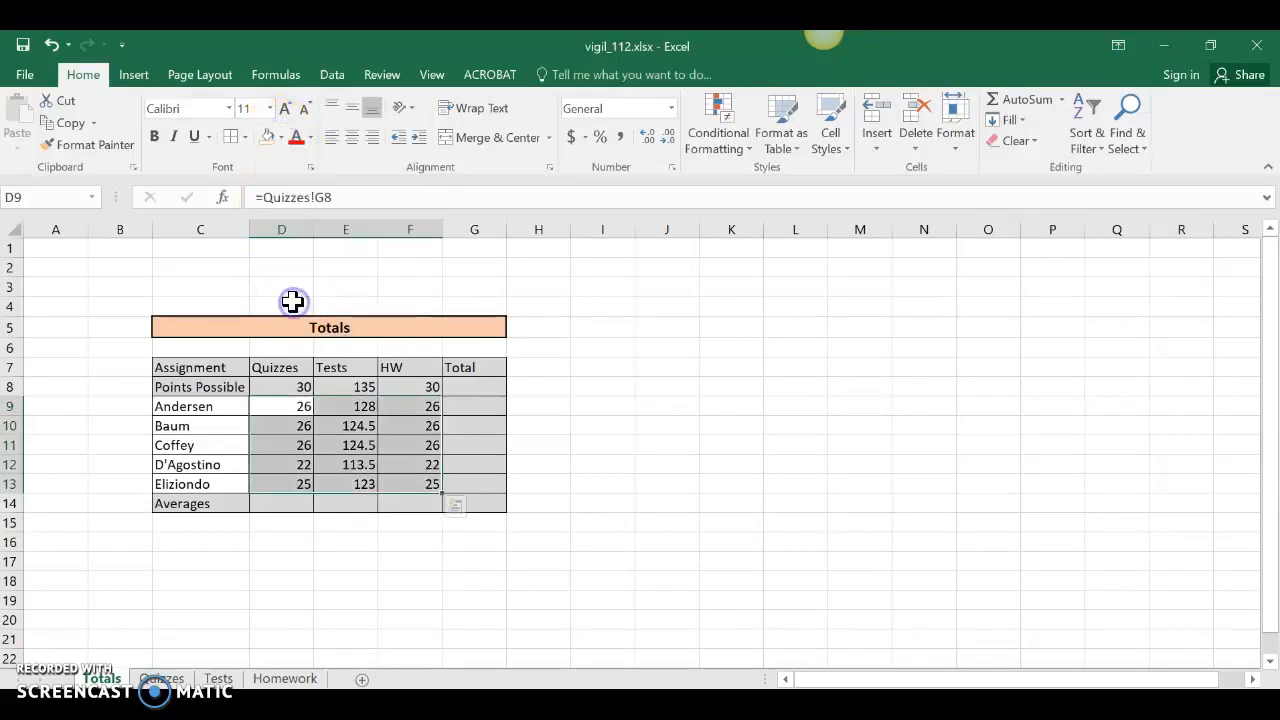
left_click(335, 582)
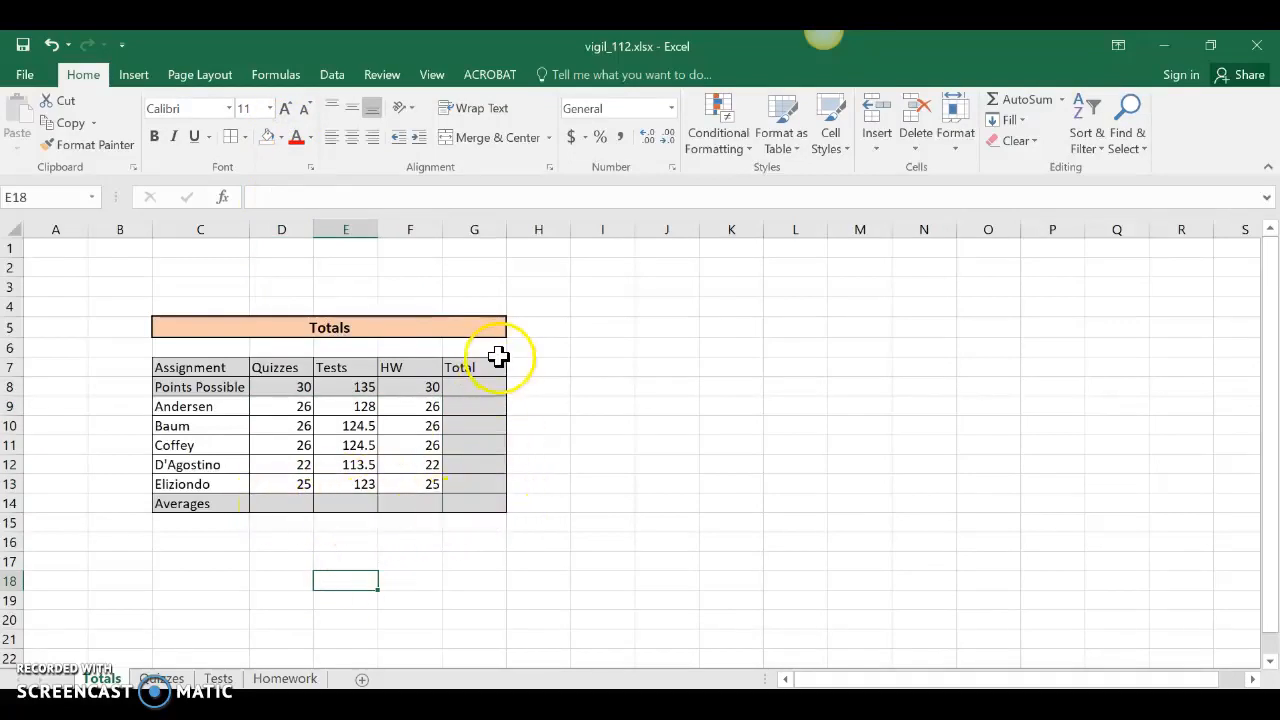
left_click(467, 384)
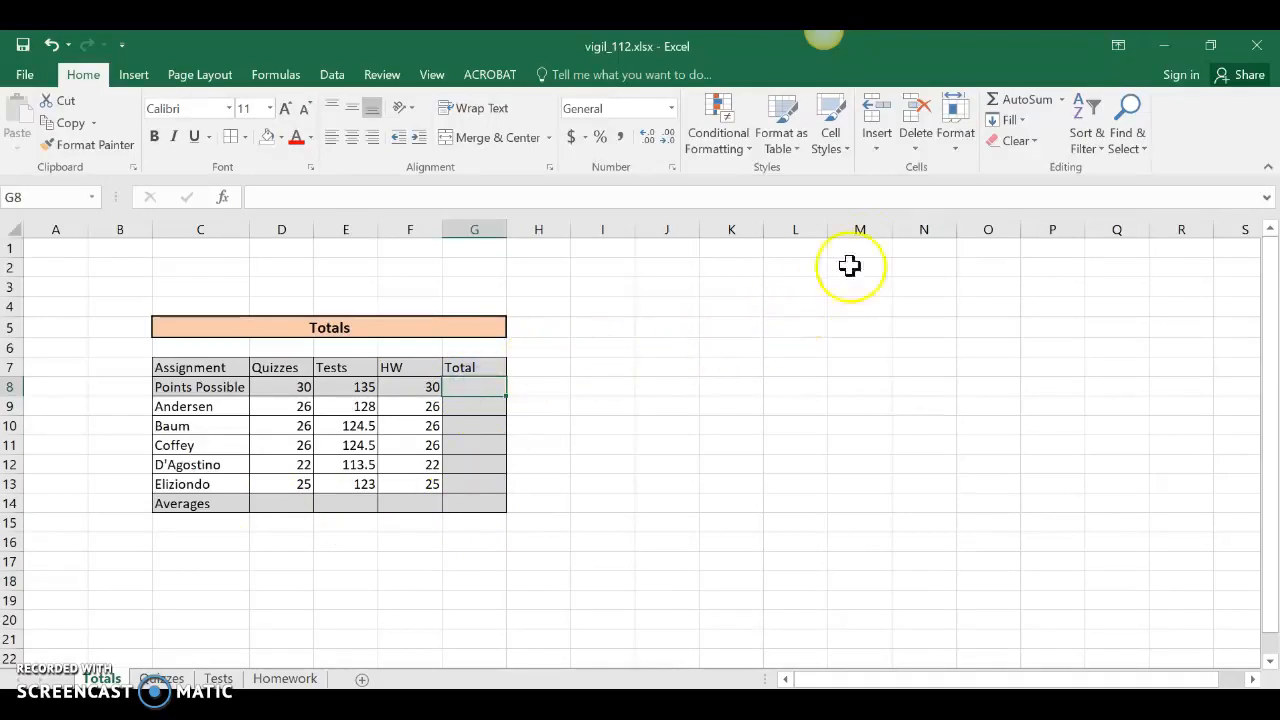
AutoSum G8 to get 195 possible, then copy the sum down to G13.
left_click(1040, 108)
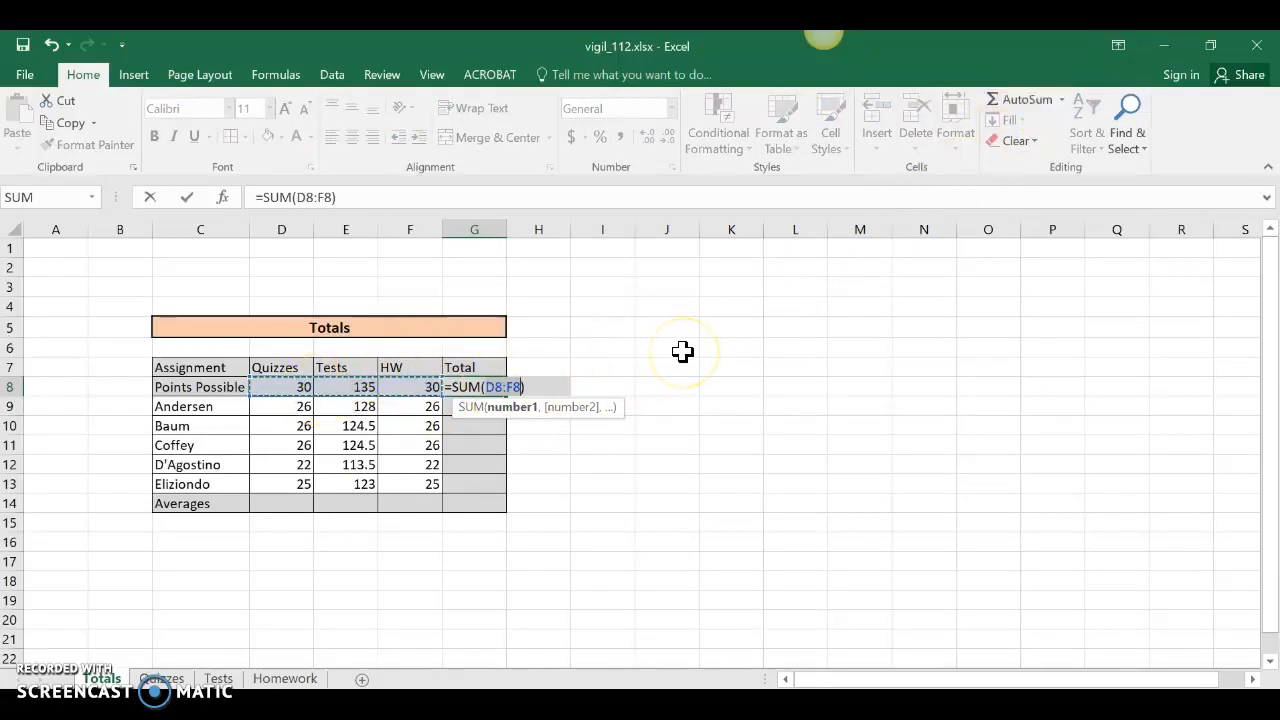
key("Return")
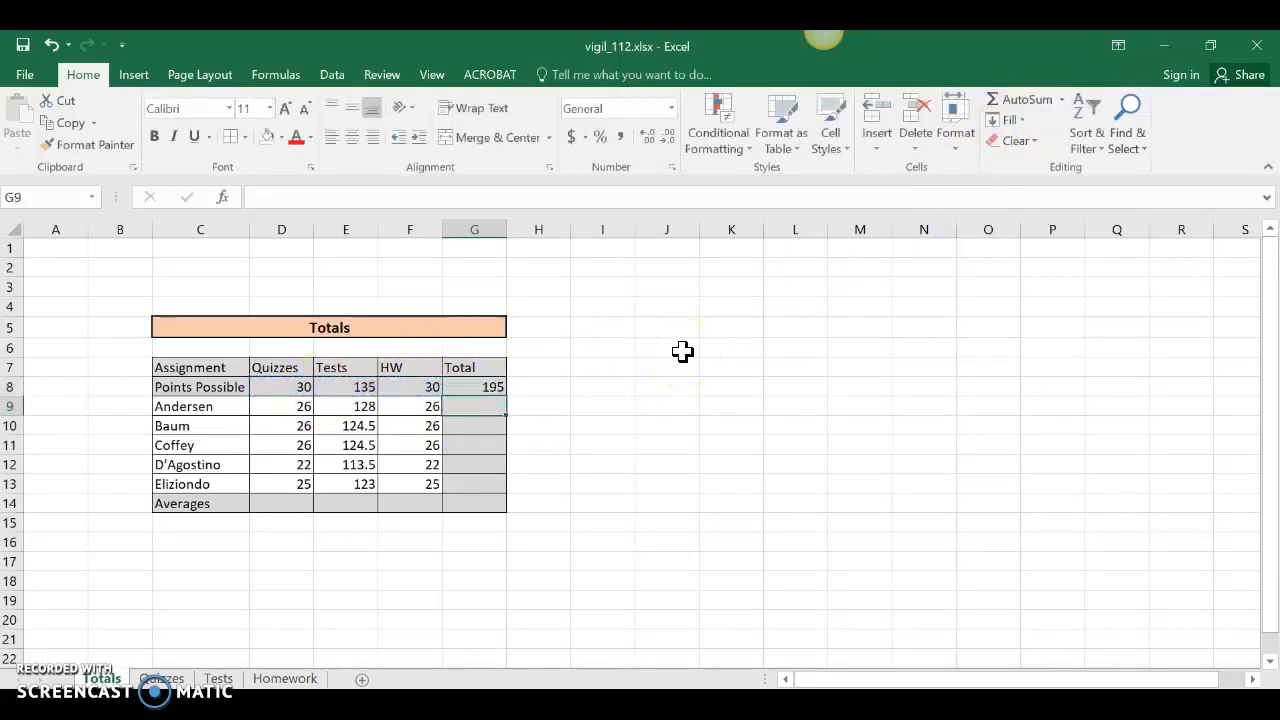
left_click(491, 383)
left_click_drag(507, 399, 494, 486)
Average D9:D13 in D14 and copy it across to F14, giving 25, 122.7 and 25.
left_click(279, 506)
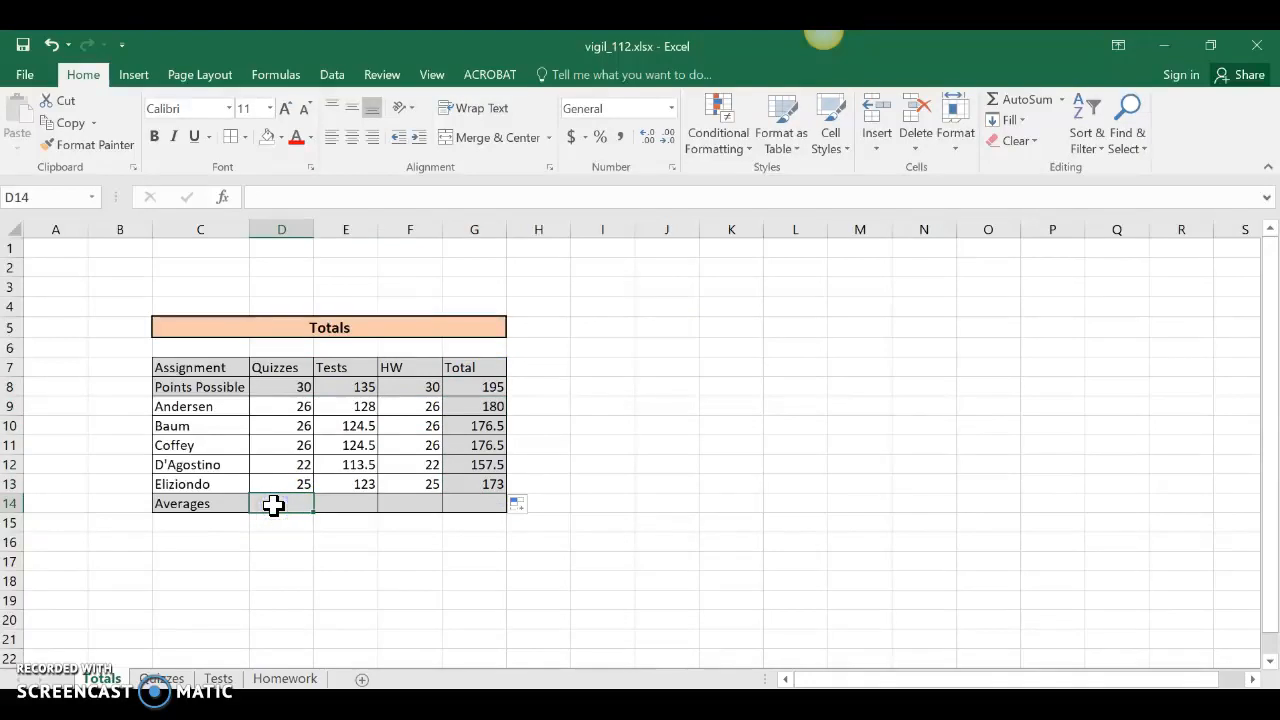
type("=avera")
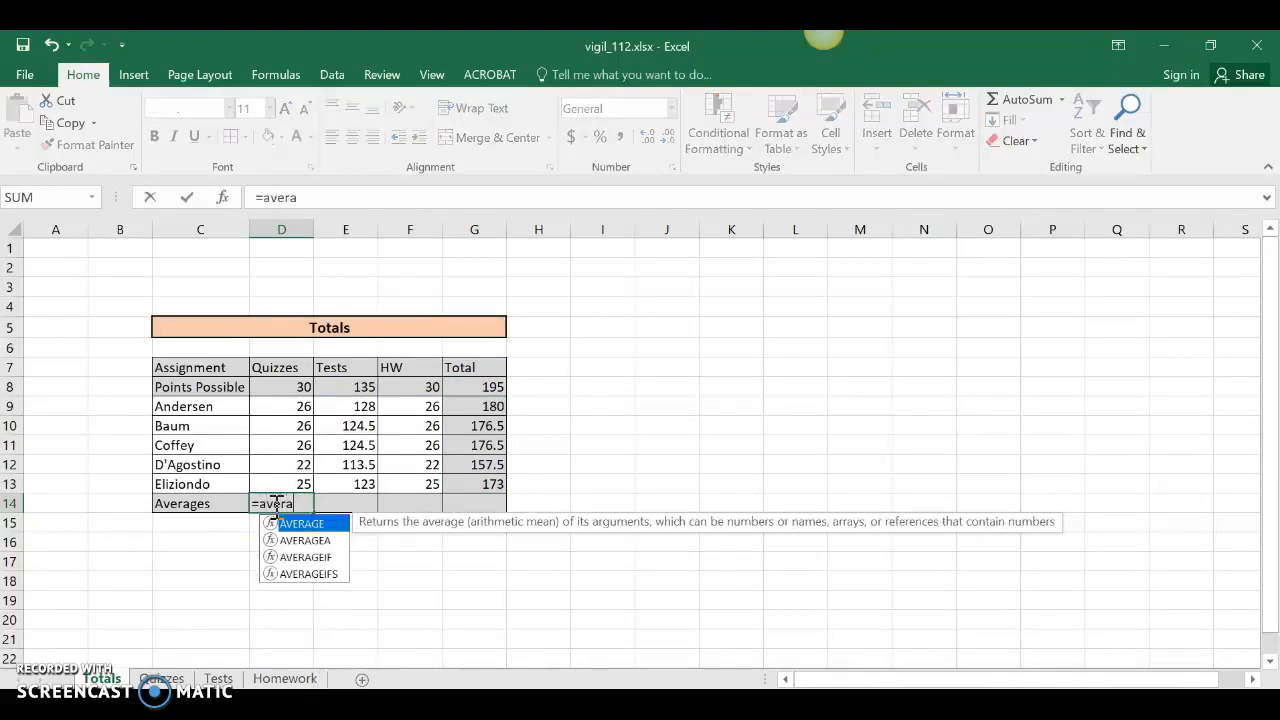
type("ge(")
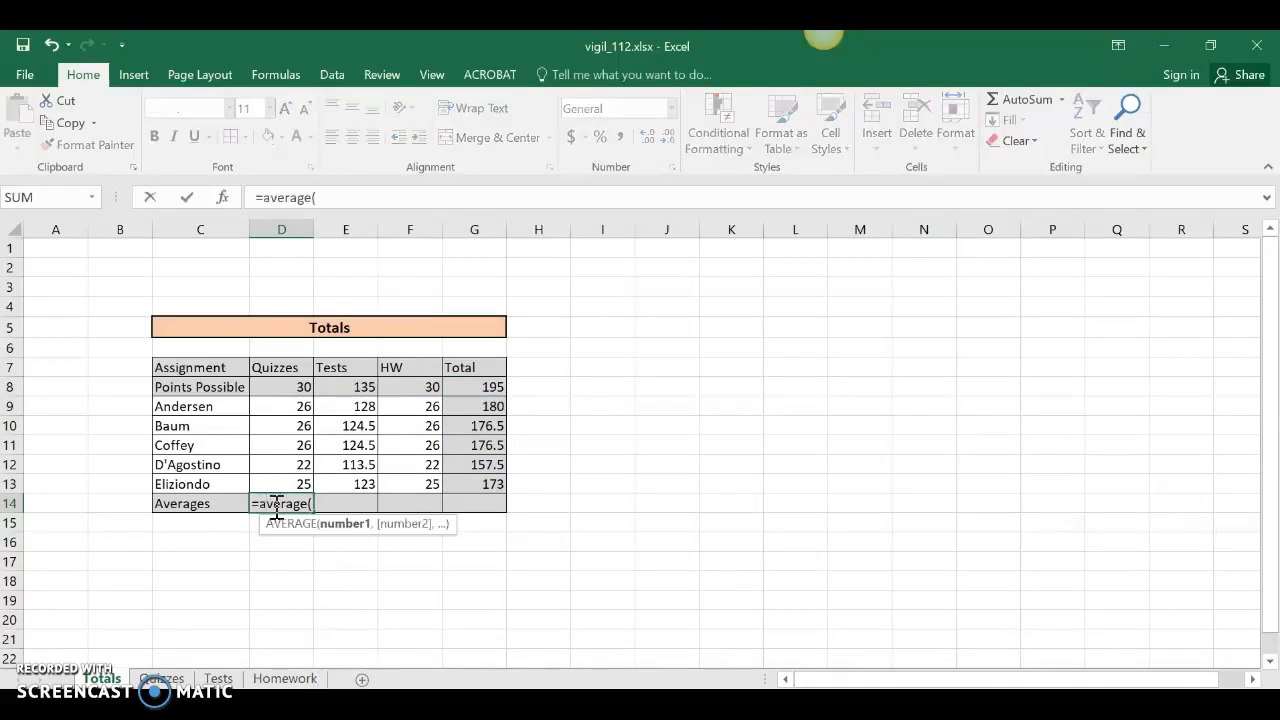
left_click_drag(272, 409, 275, 477)
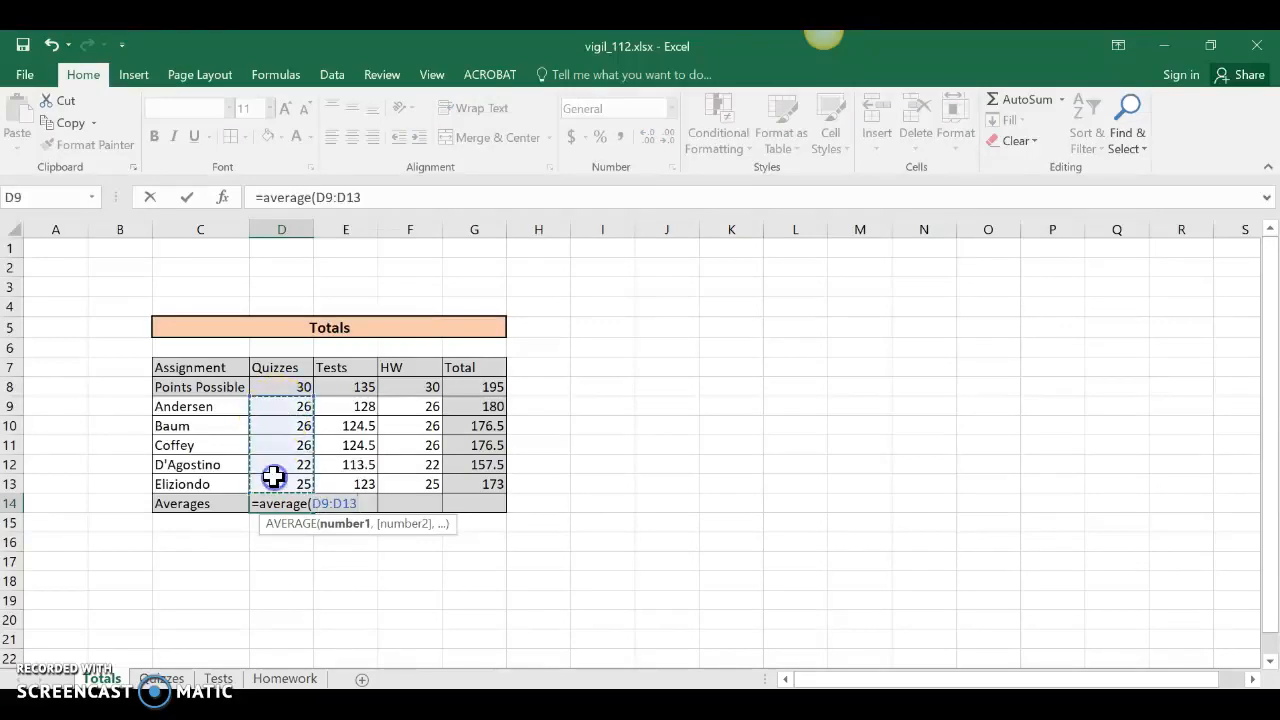
key("Return")
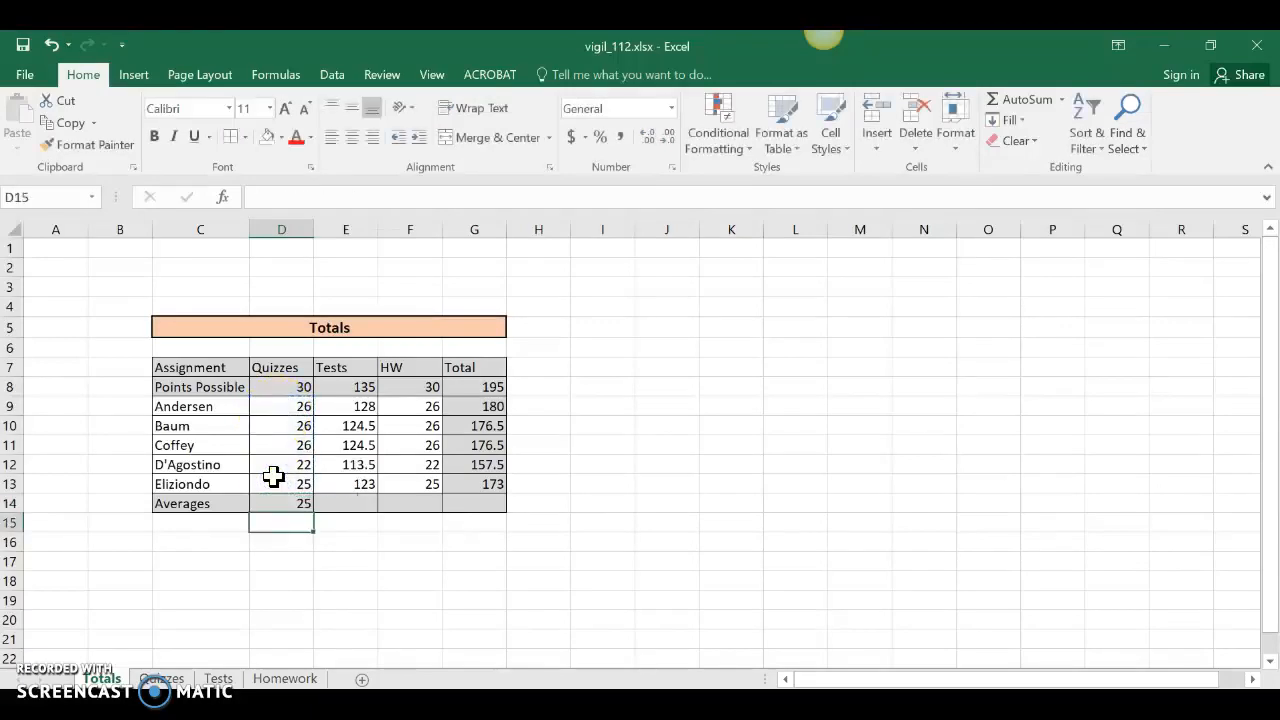
left_click(285, 503)
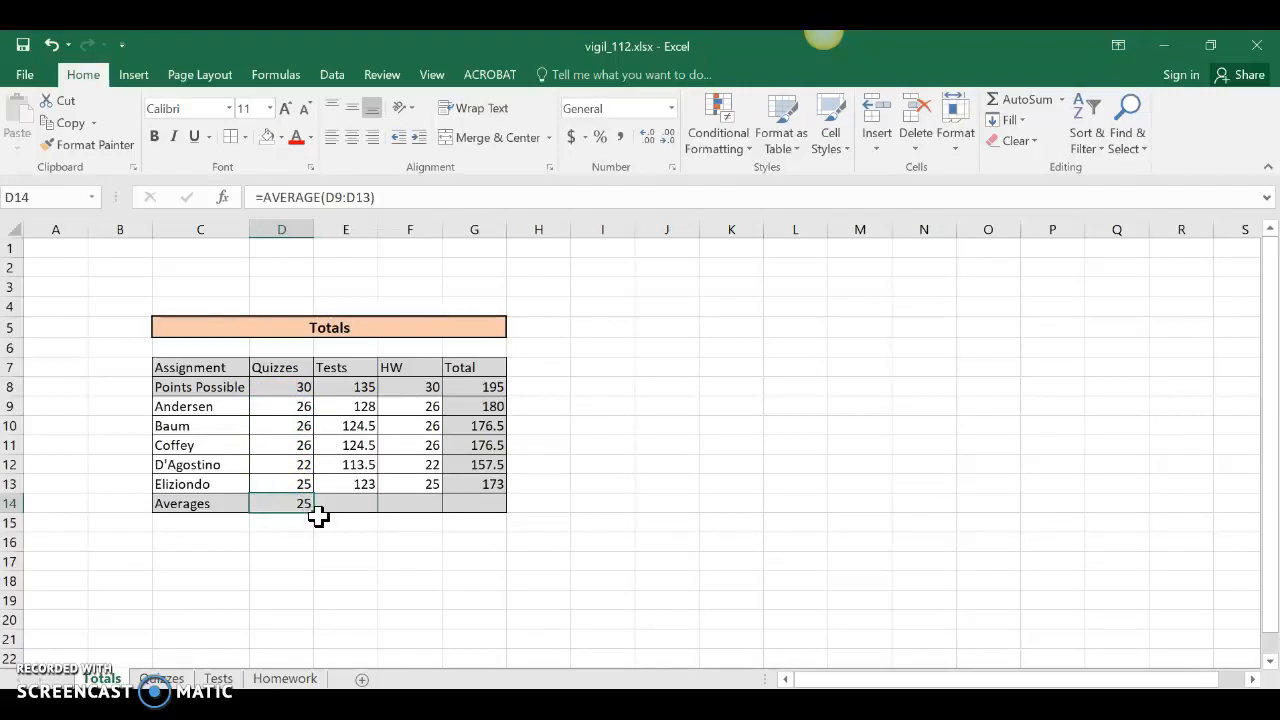
left_click_drag(314, 512, 413, 505)
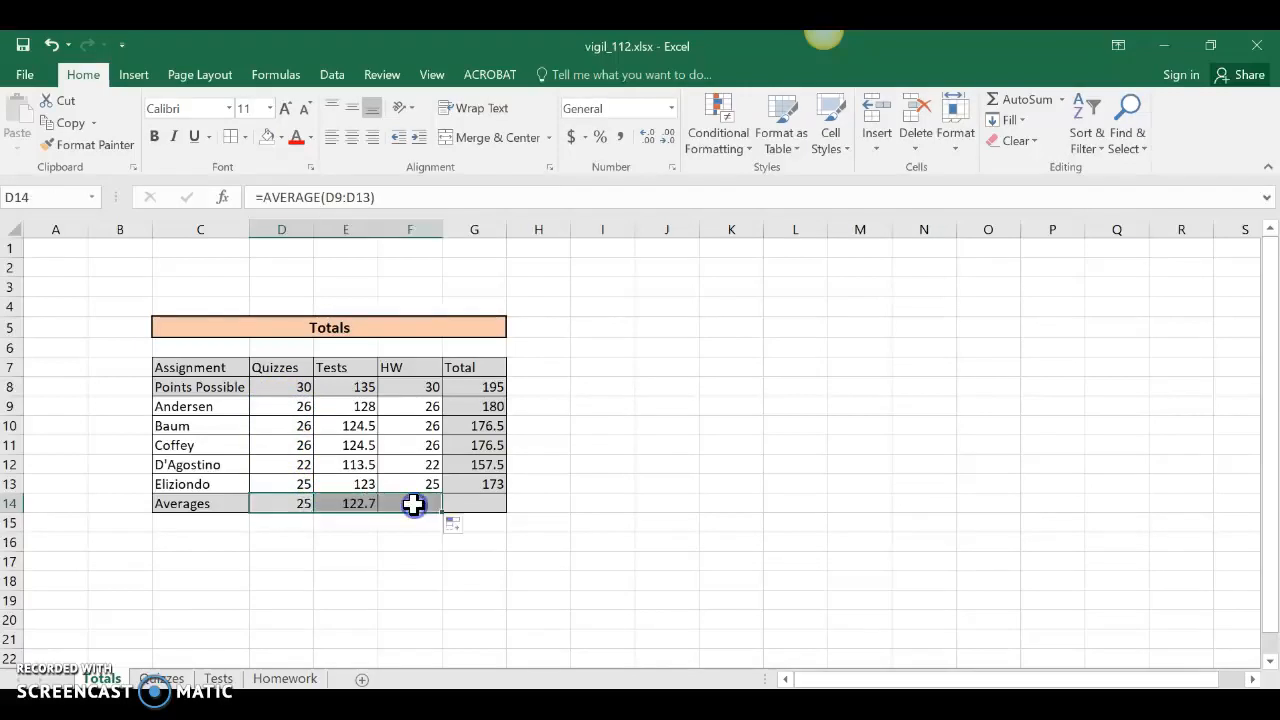
left_click(470, 504)
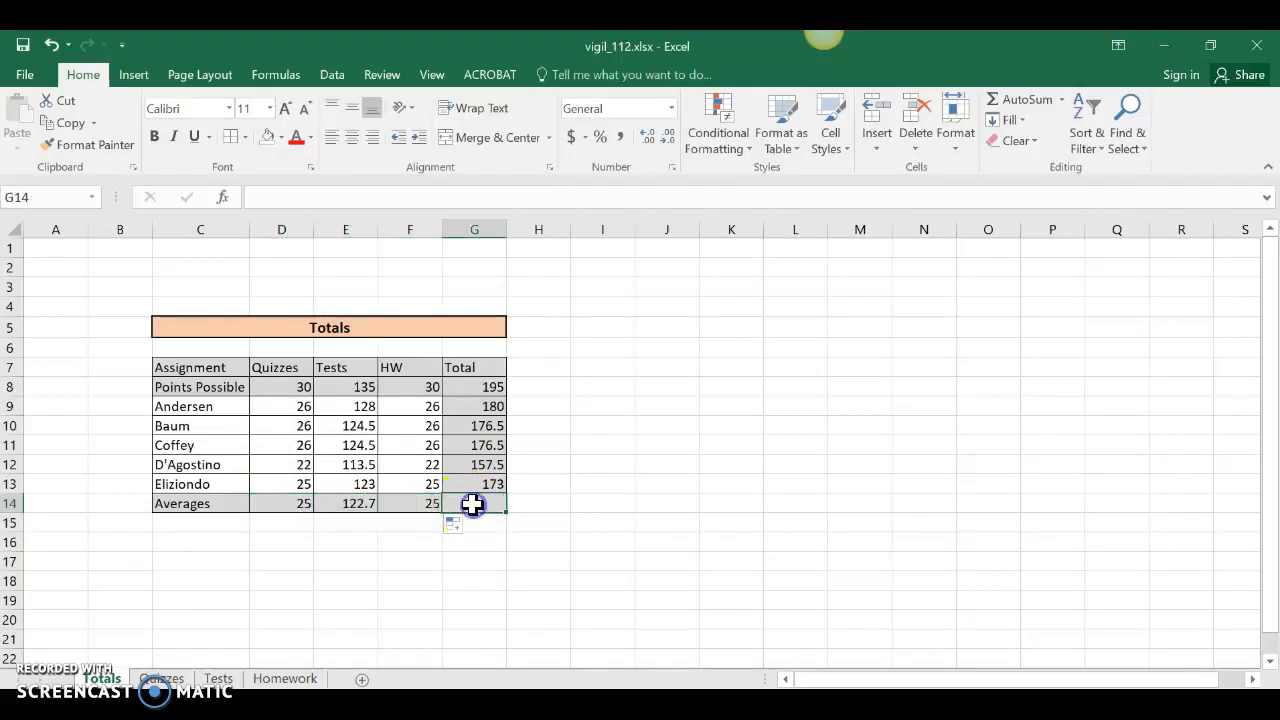
Give G14 both diagonal borders through More Borders to cross it out.
left_click(246, 137)
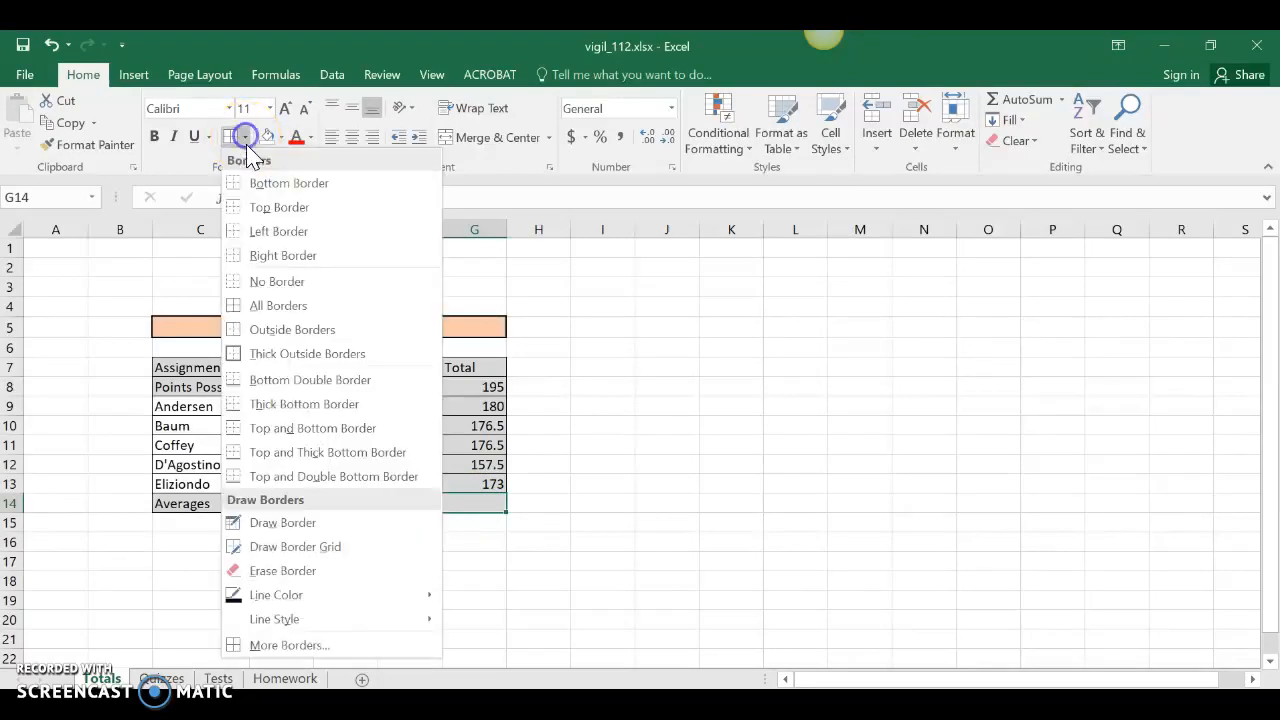
left_click(268, 648)
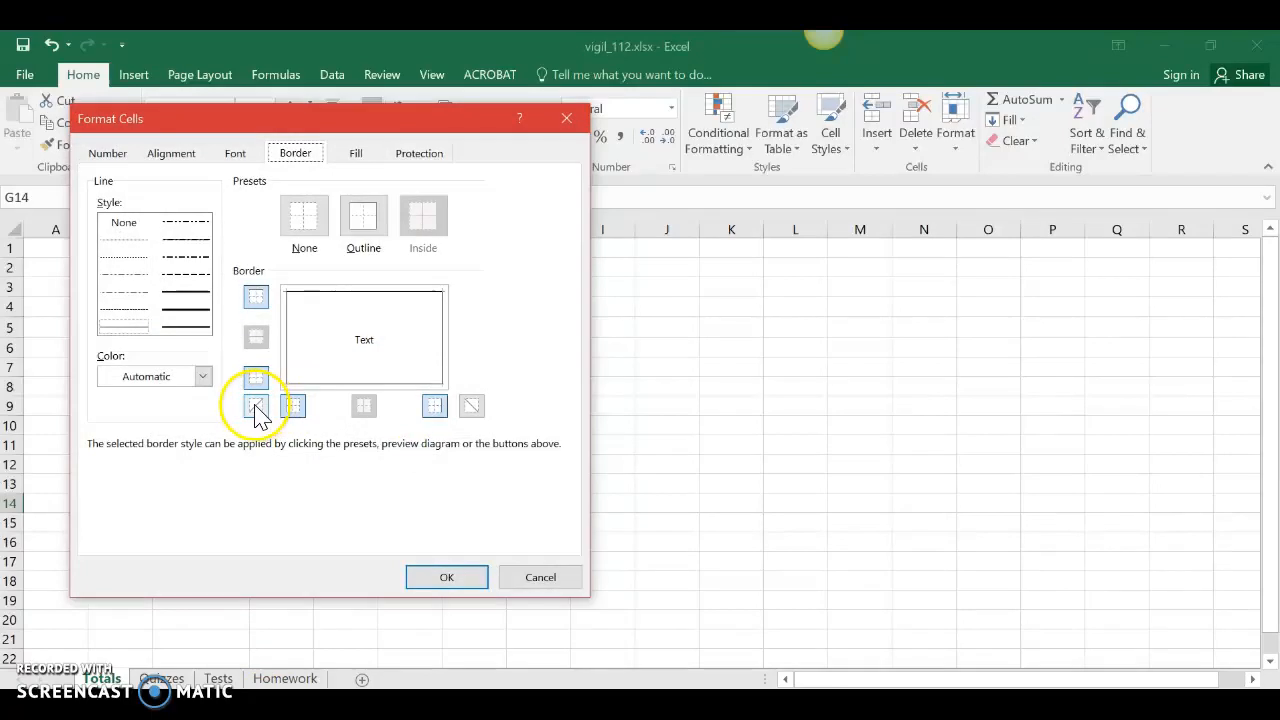
left_click(256, 410)
left_click(471, 410)
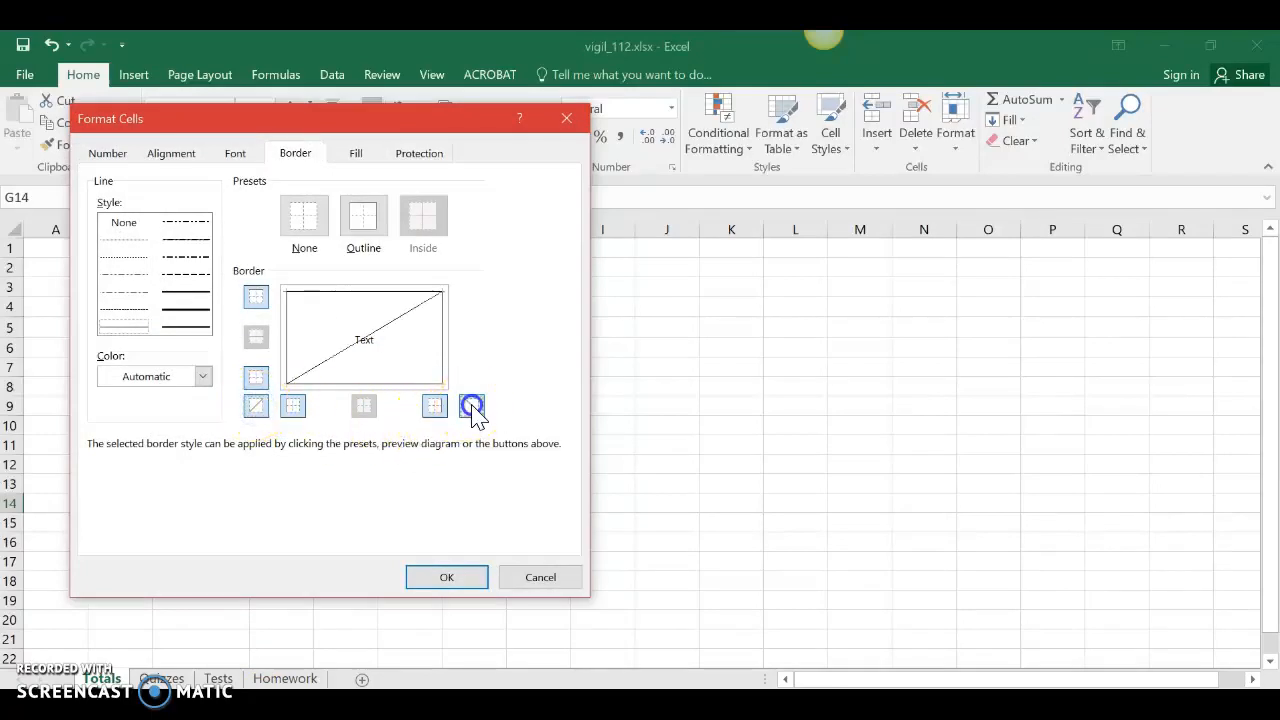
left_click(440, 577)
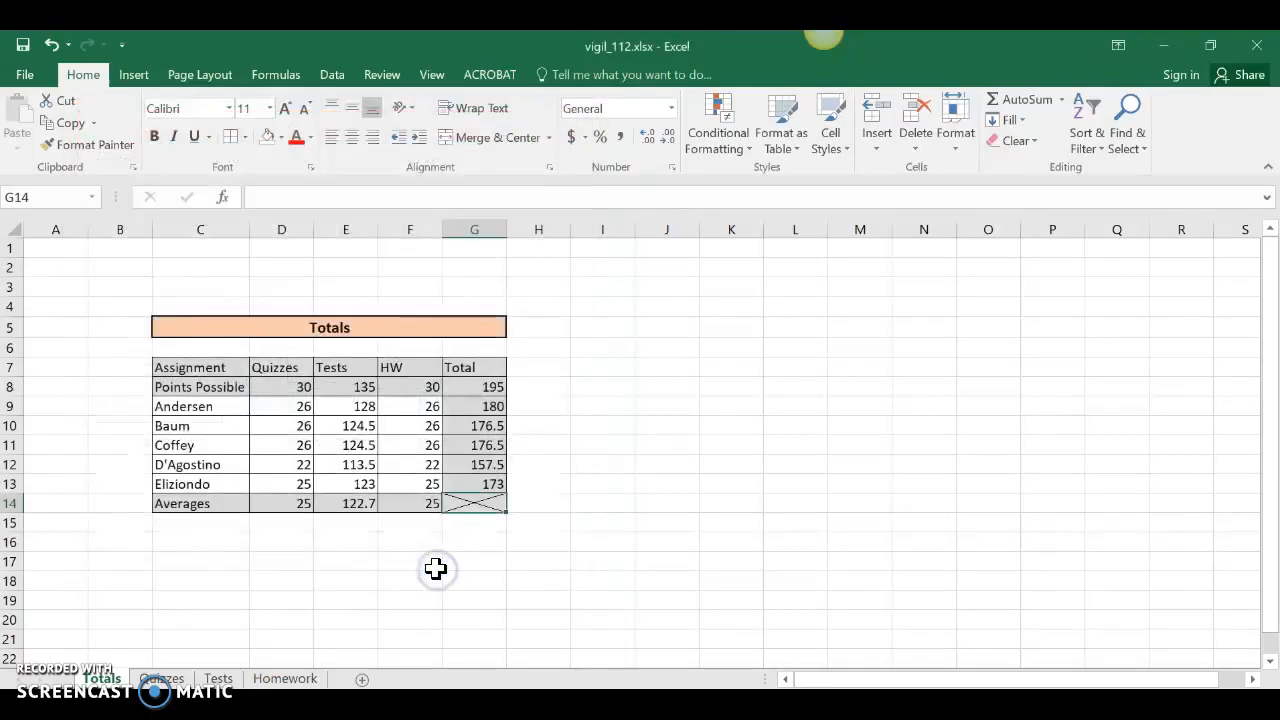
left_click(379, 576)
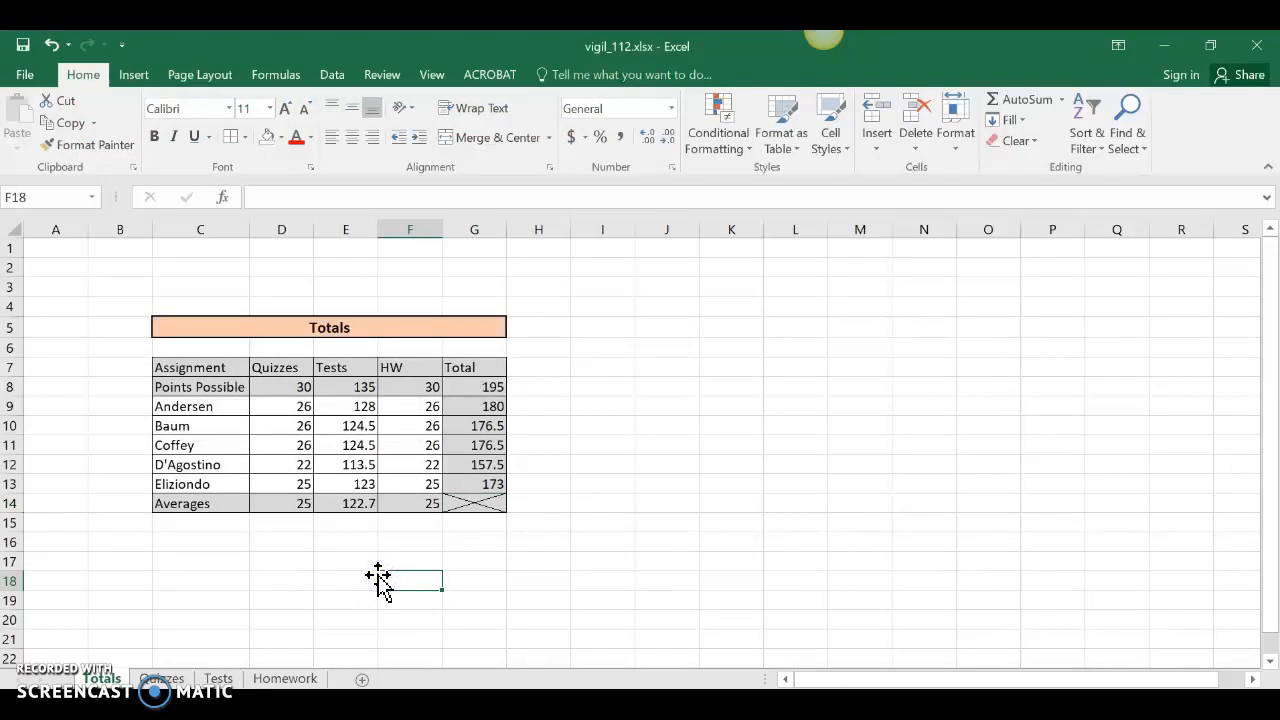
left_click(481, 408)
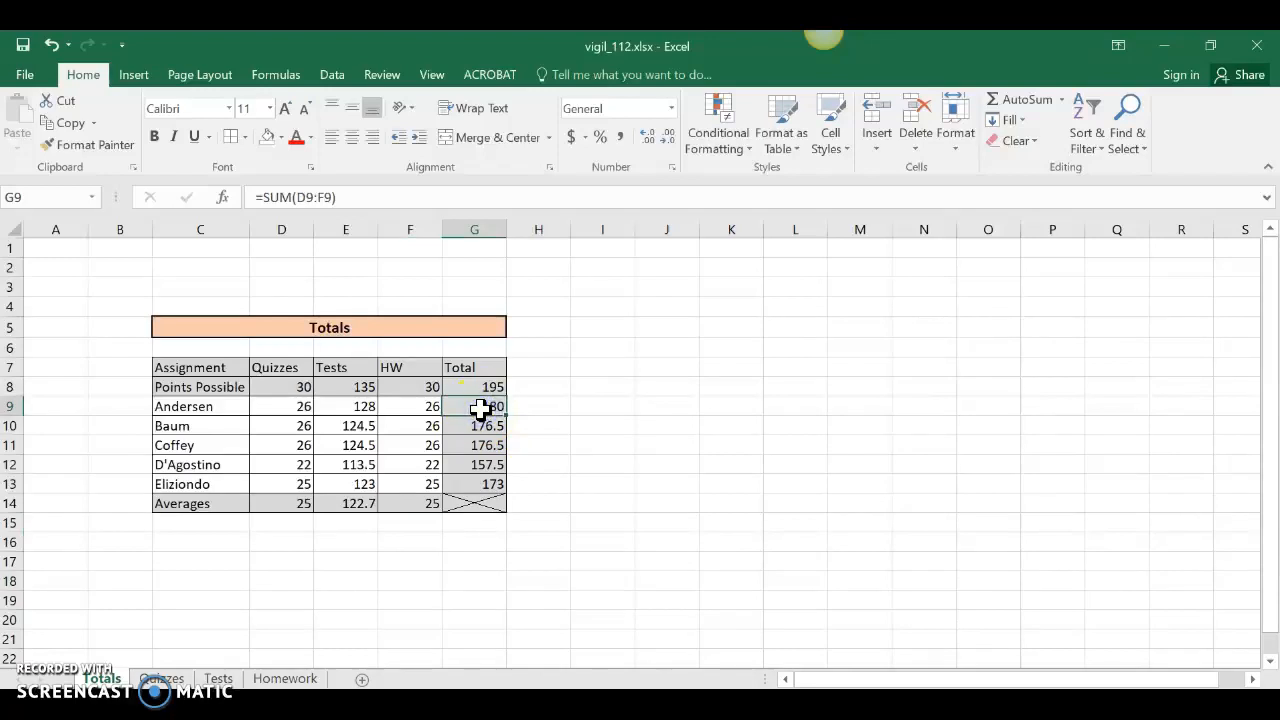
left_click(473, 387)
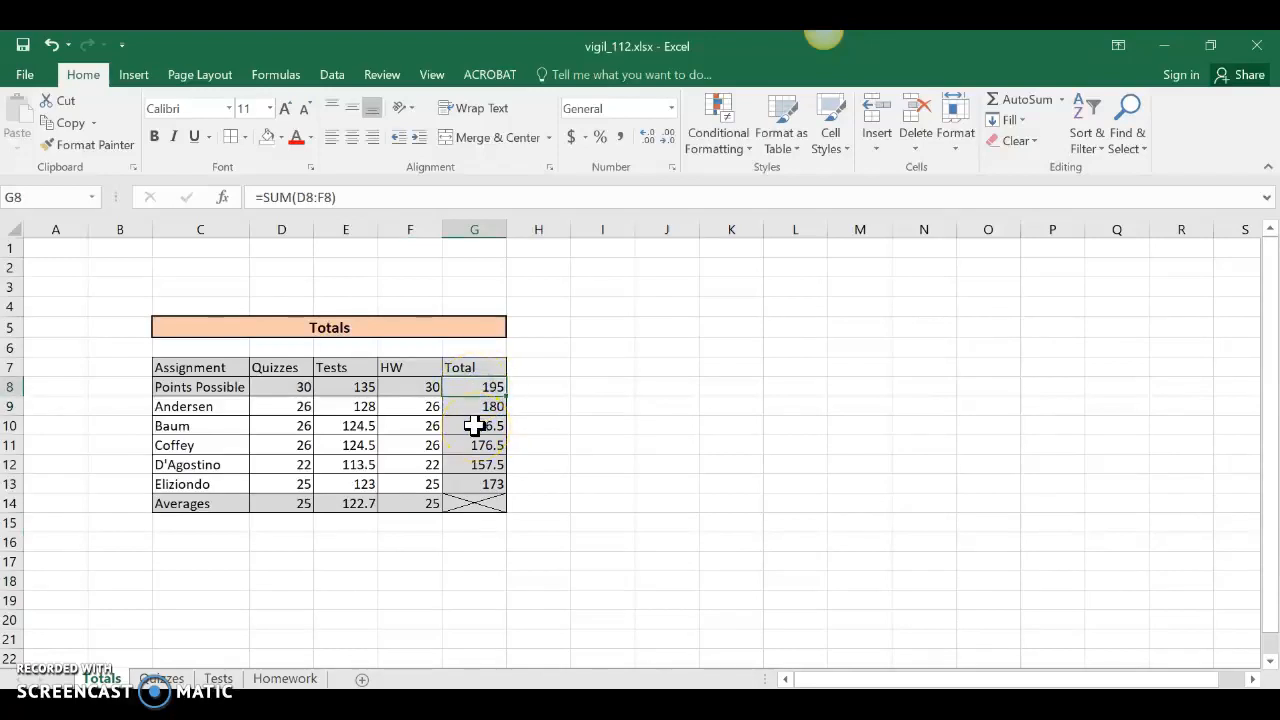
left_click(488, 406)
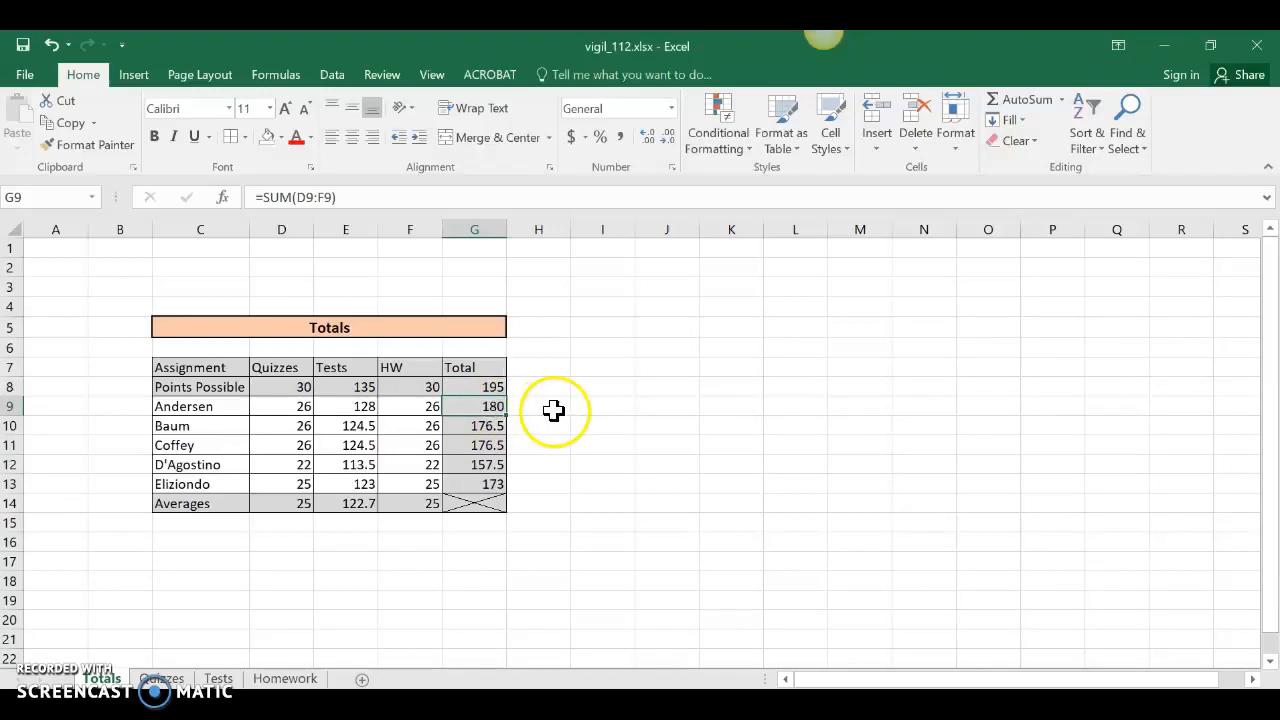
left_click(466, 404)
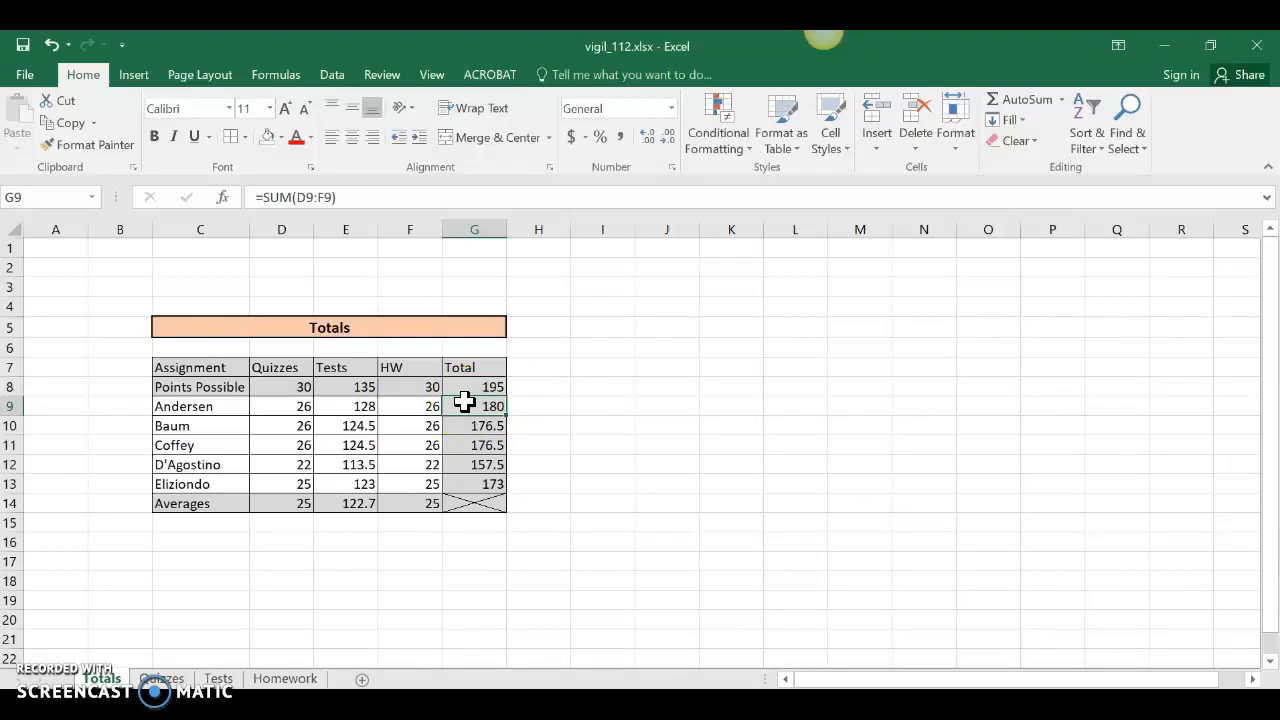
Enter the heading Percent in H7, then move down to H9.
left_click(538, 369)
type("Percent")
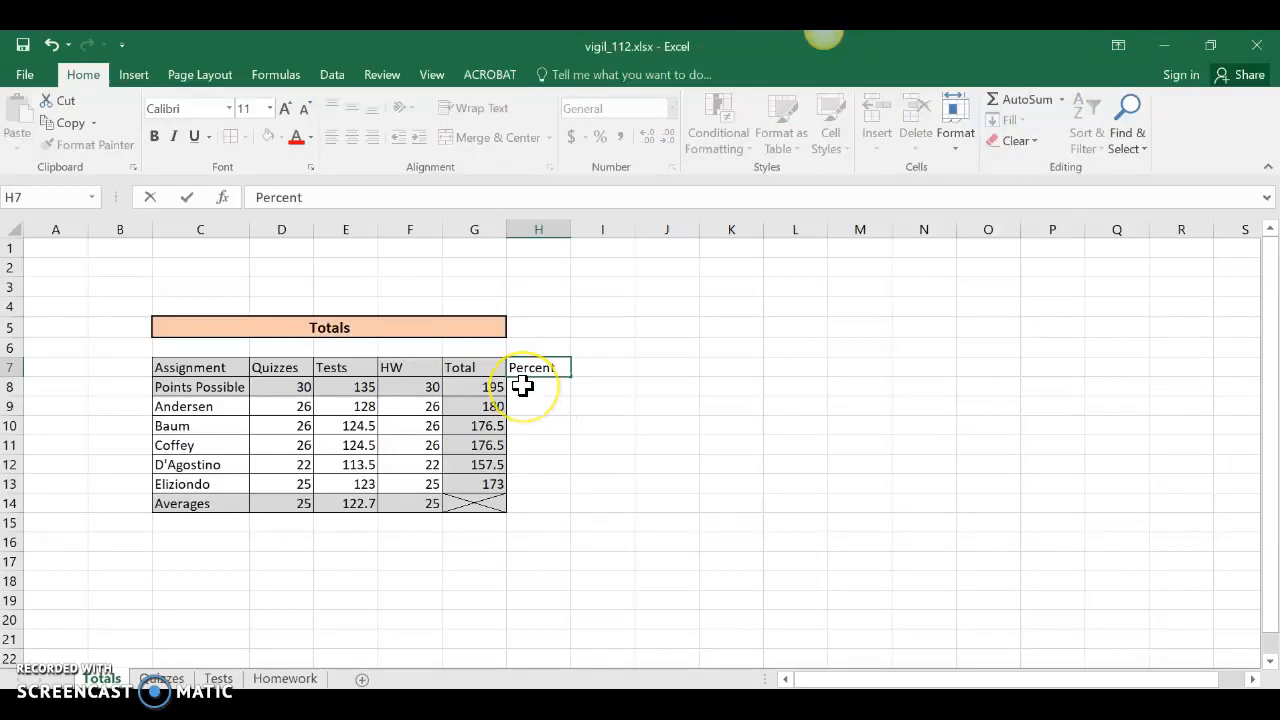
key("Return")
key("Return")
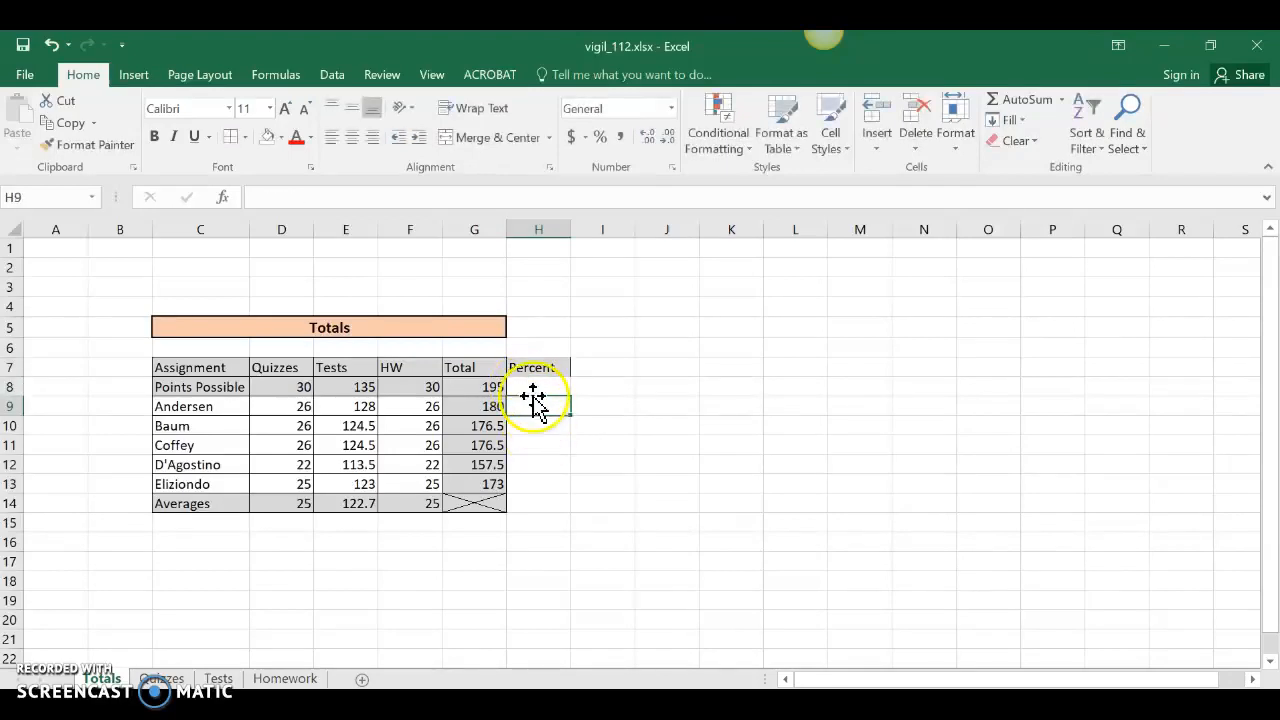
left_click(530, 388)
left_click(530, 406)
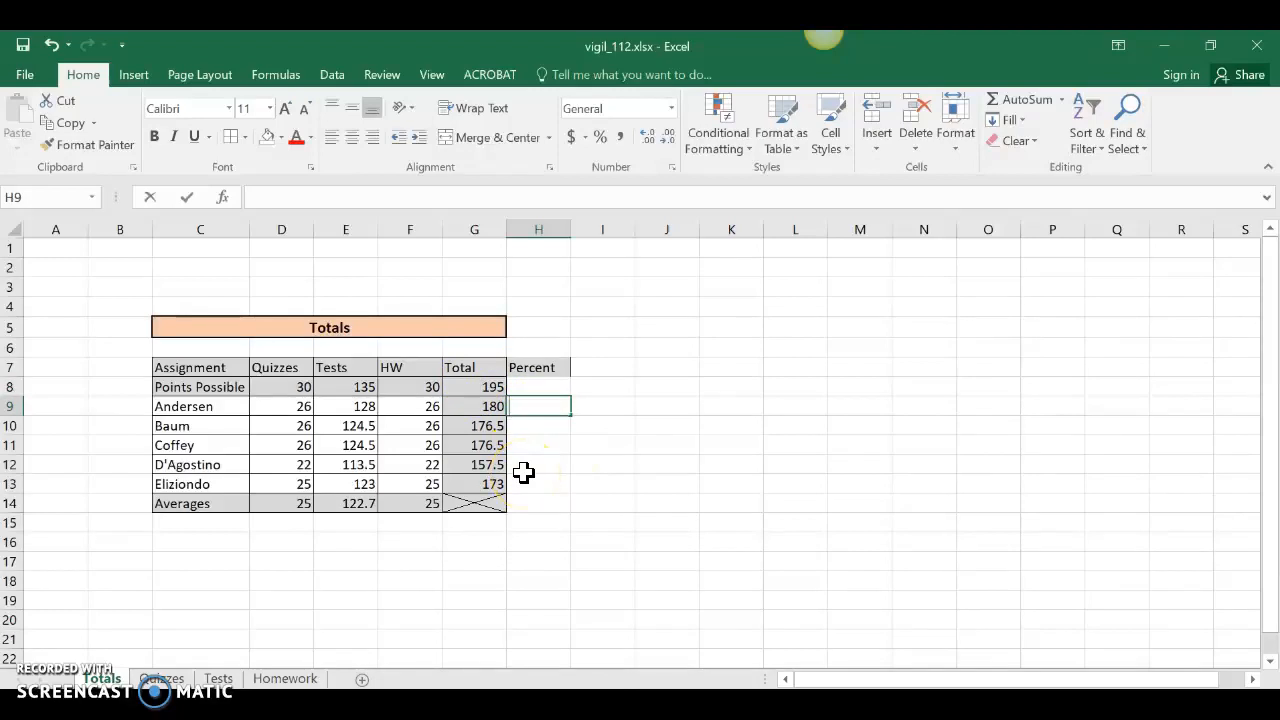
Enter =G9/G8 in H9 so Andersen's percent shows 0.923077.
type("=")
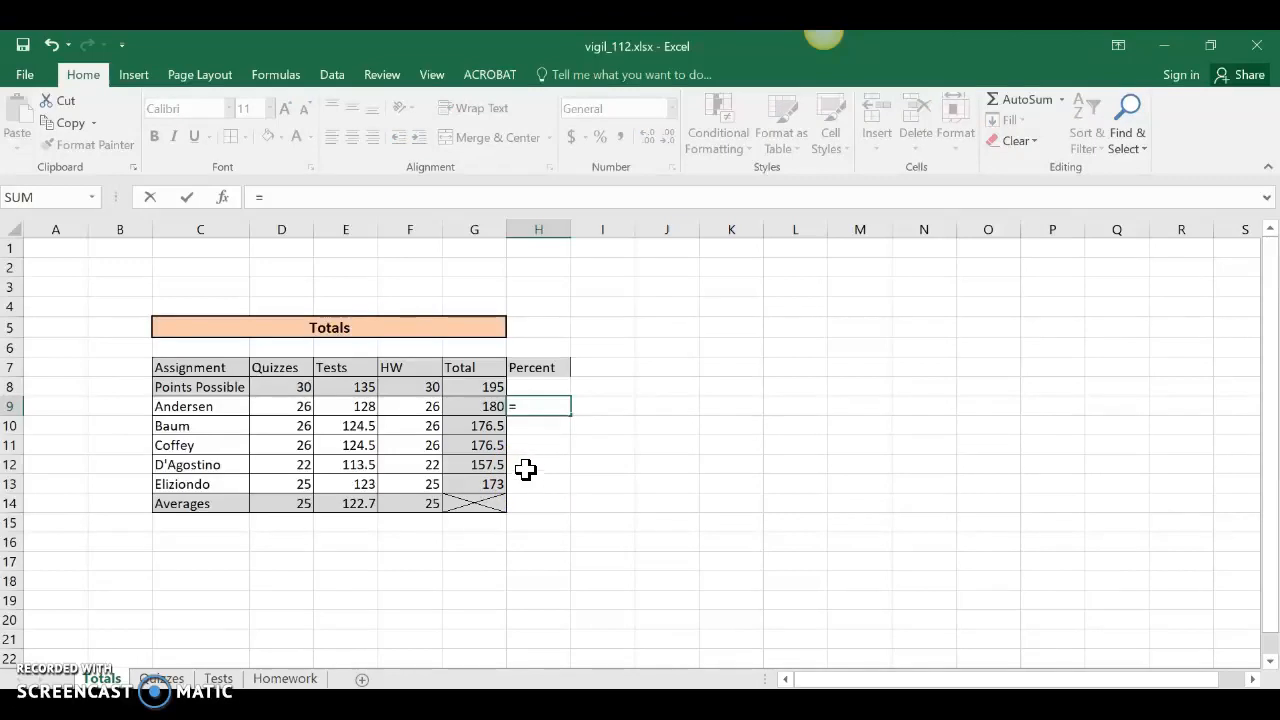
left_click(470, 406)
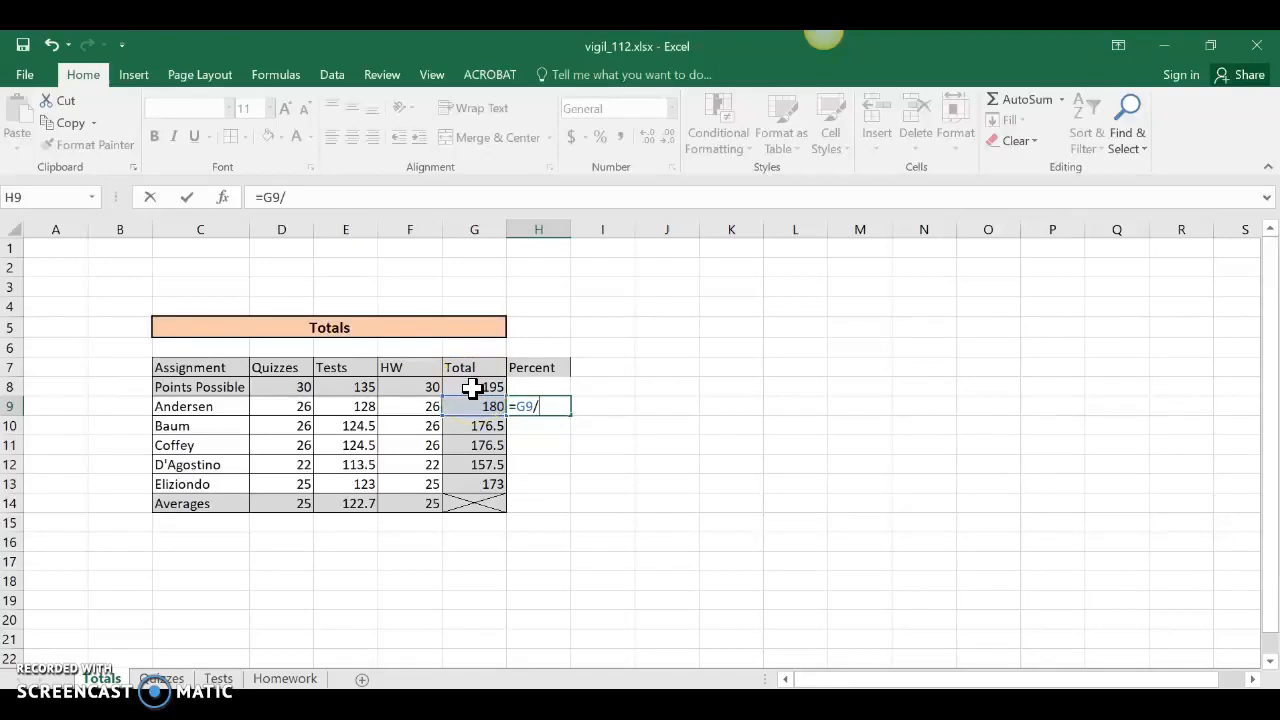
left_click(472, 388)
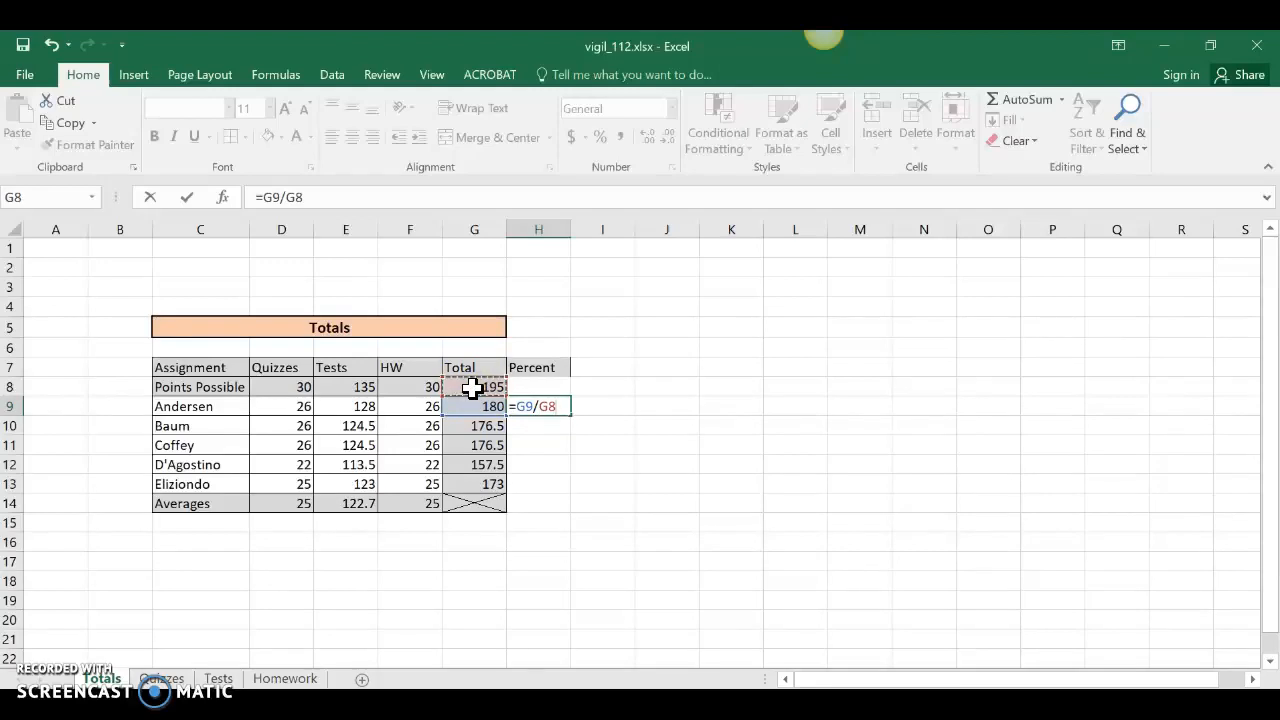
key("Return")
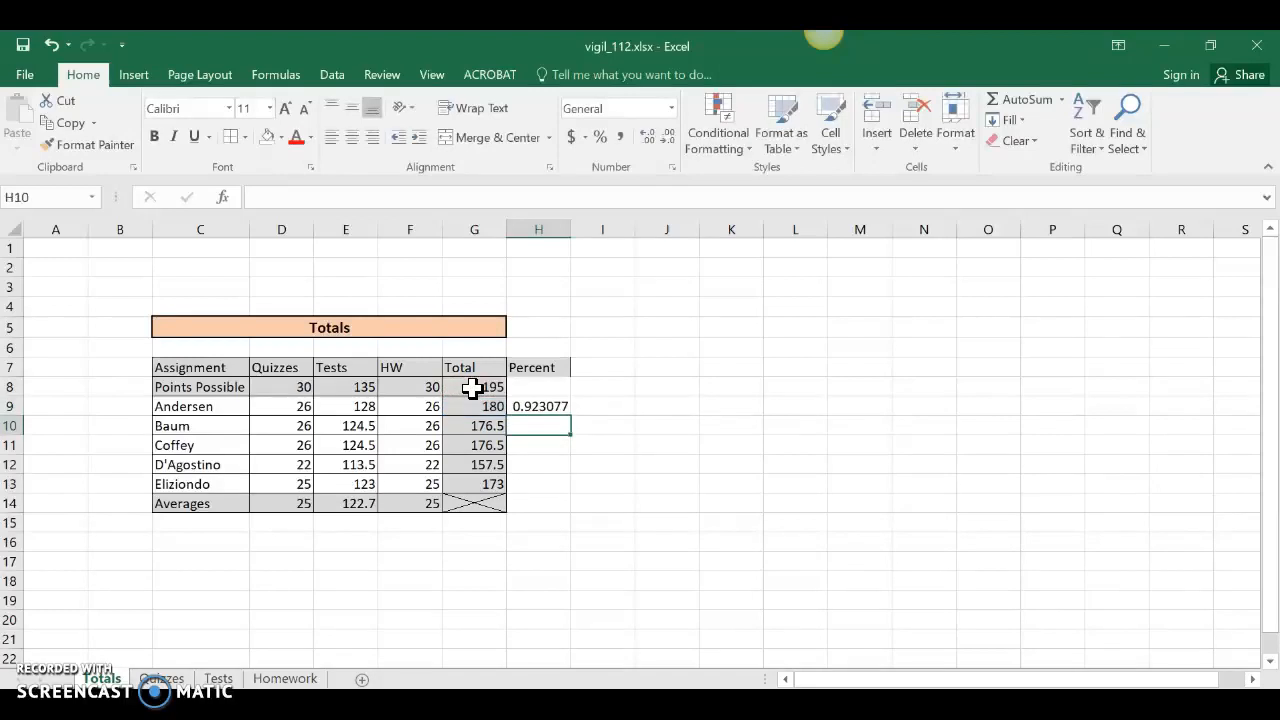
left_click(530, 406)
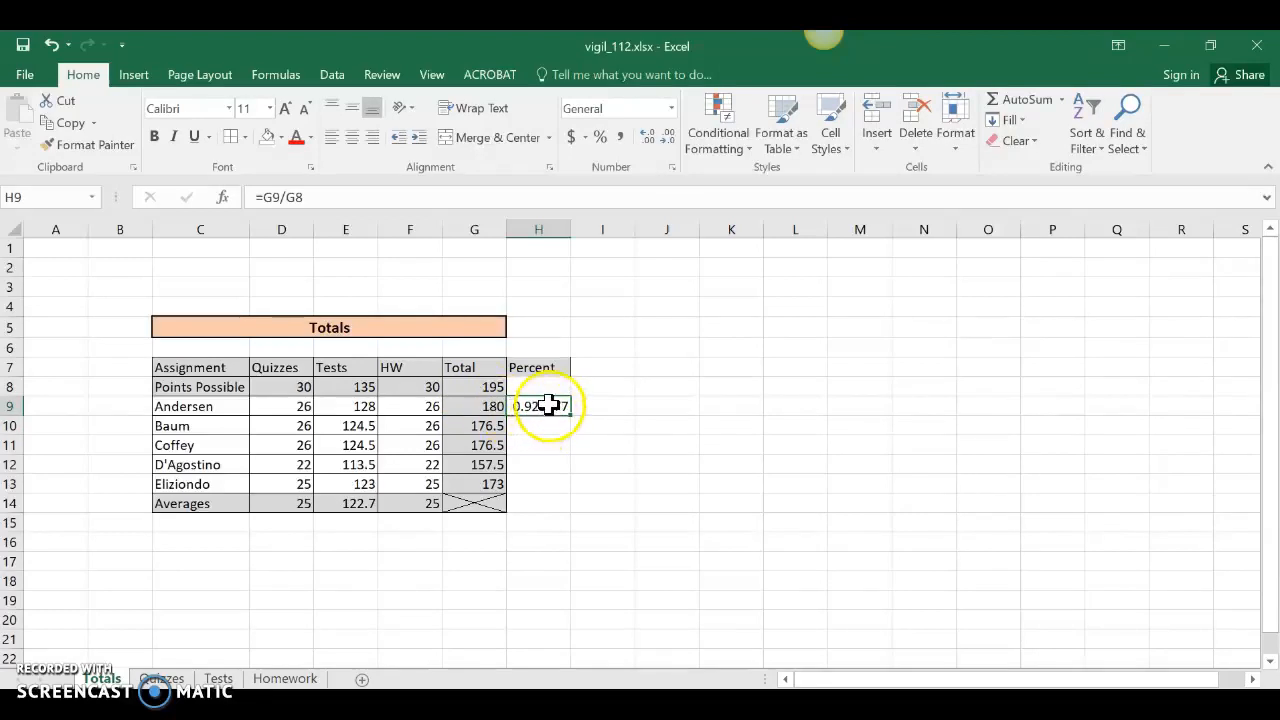
Format H9 as a percentage and fill its formula down to H13, showing 92% to 110%.
left_click(600, 138)
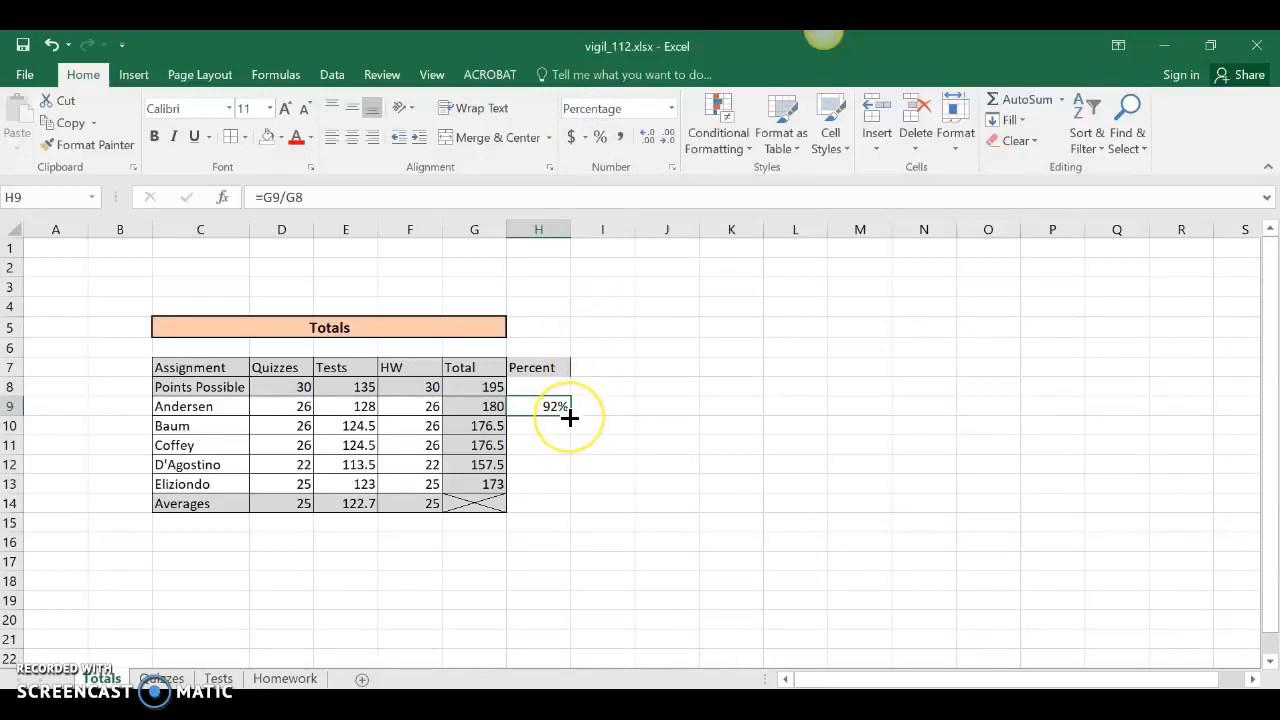
left_click_drag(569, 416, 565, 486)
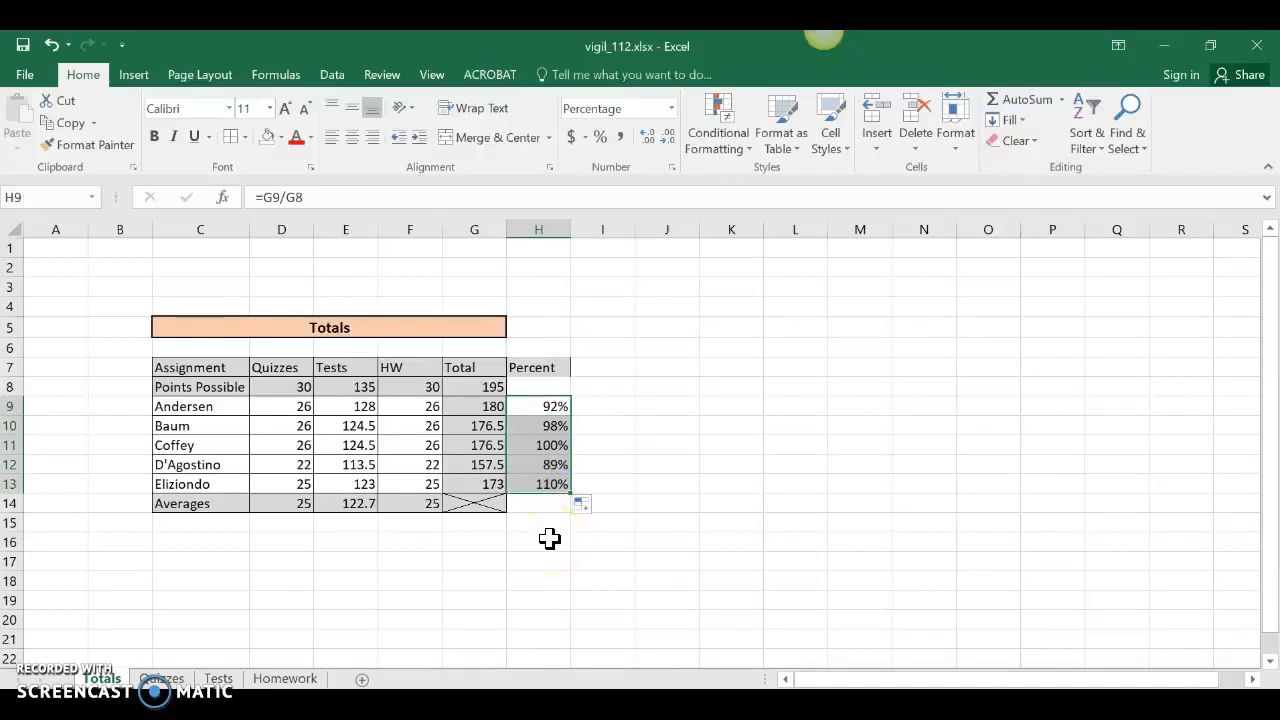
left_click(538, 486)
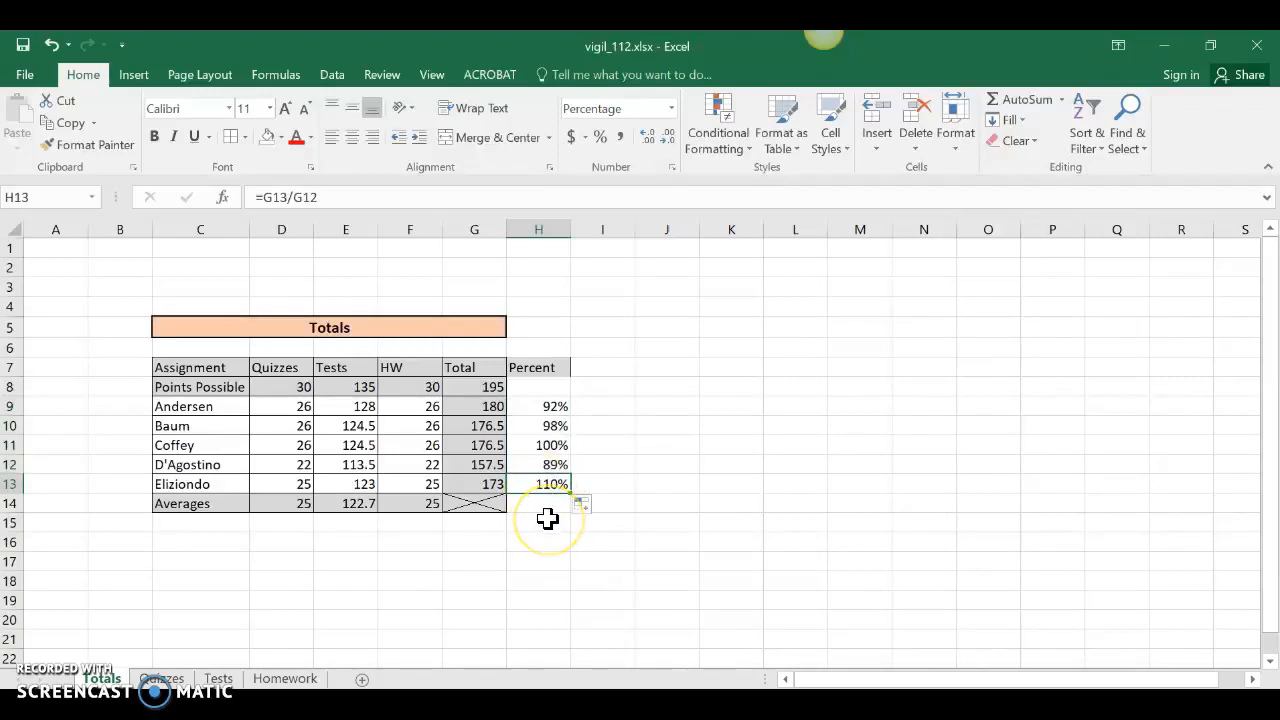
Review the formulas in E13, H13, G9 and G8.
left_click(347, 484)
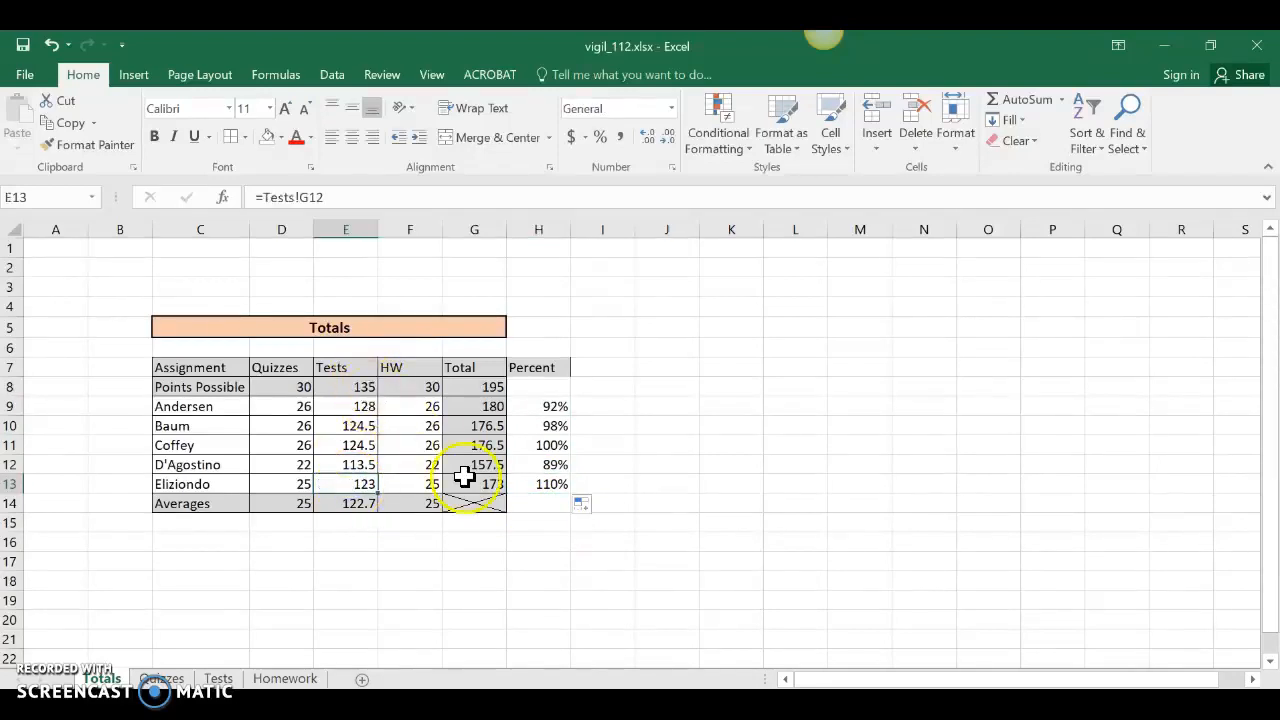
left_click(547, 484)
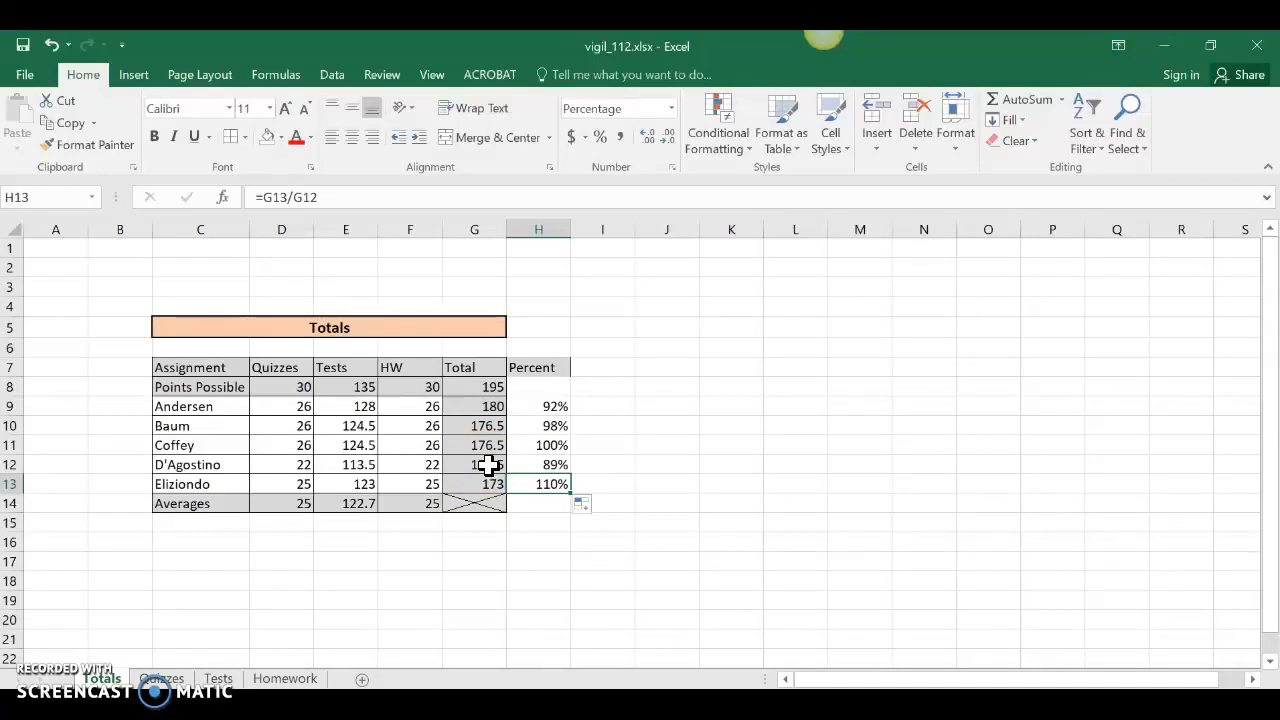
left_click(485, 405)
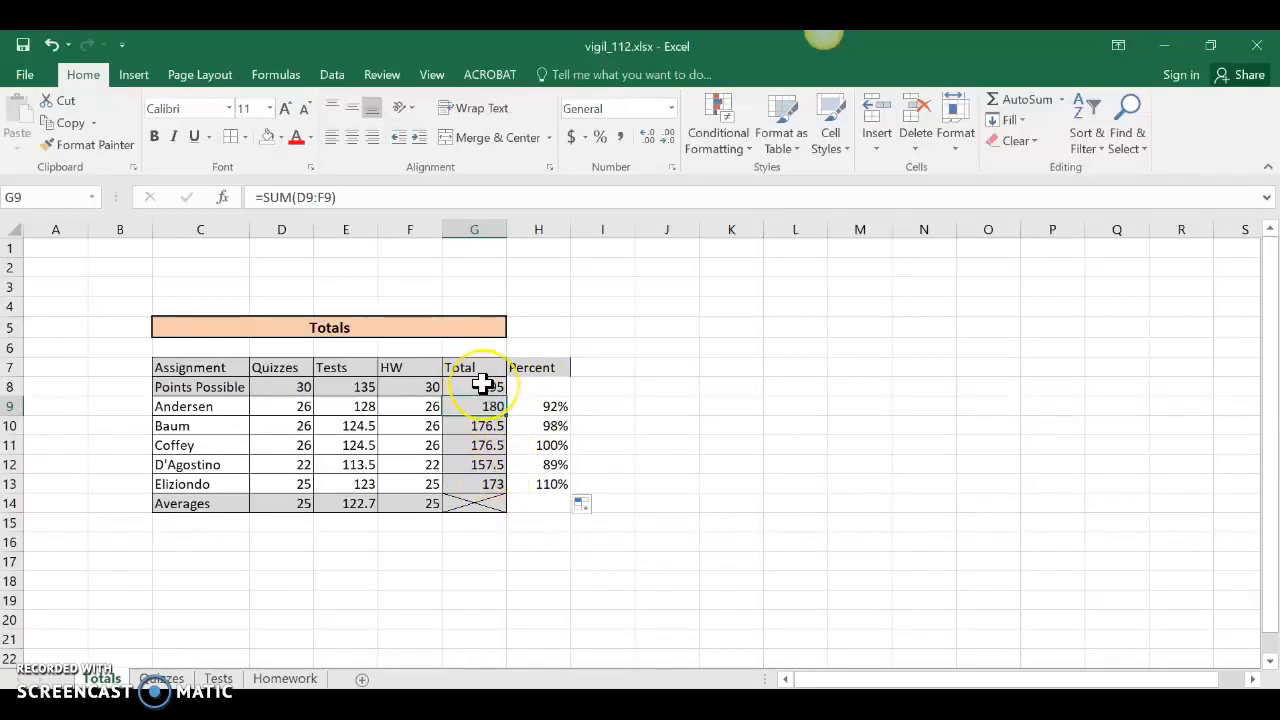
left_click(483, 384)
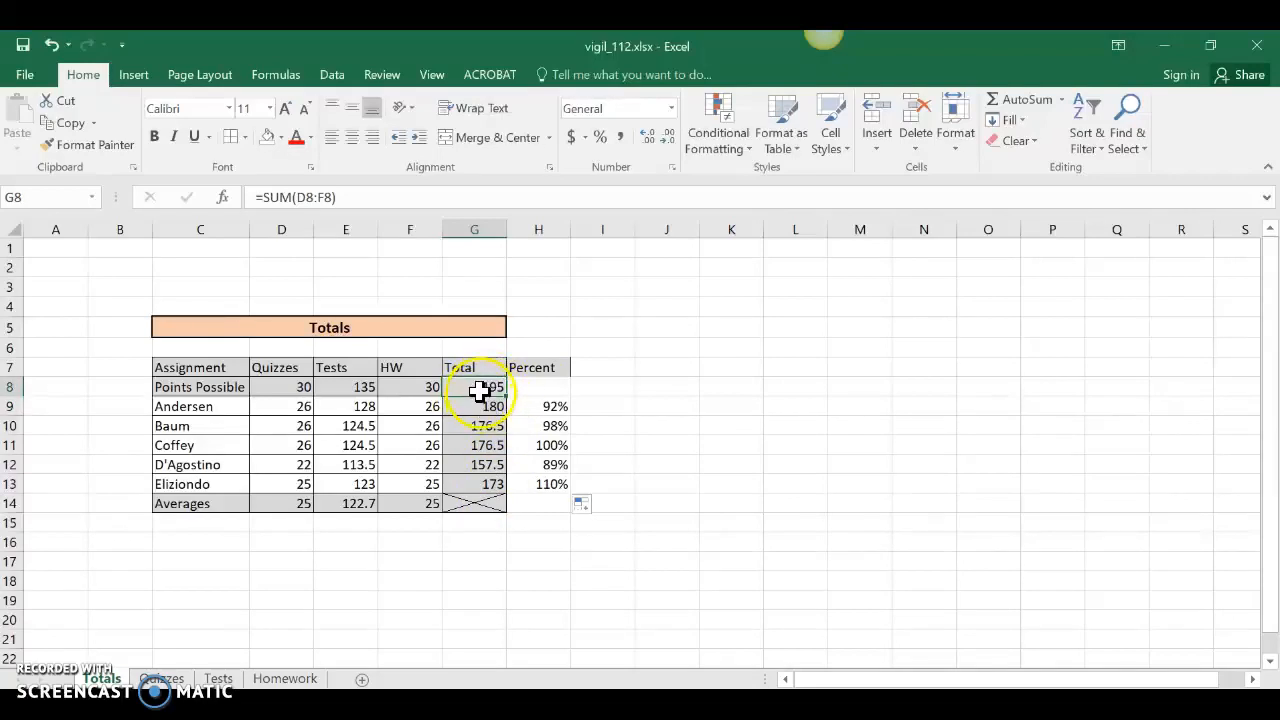
Color G8's 195 total red and clear the incorrect percents in H10:H13.
left_click(295, 137)
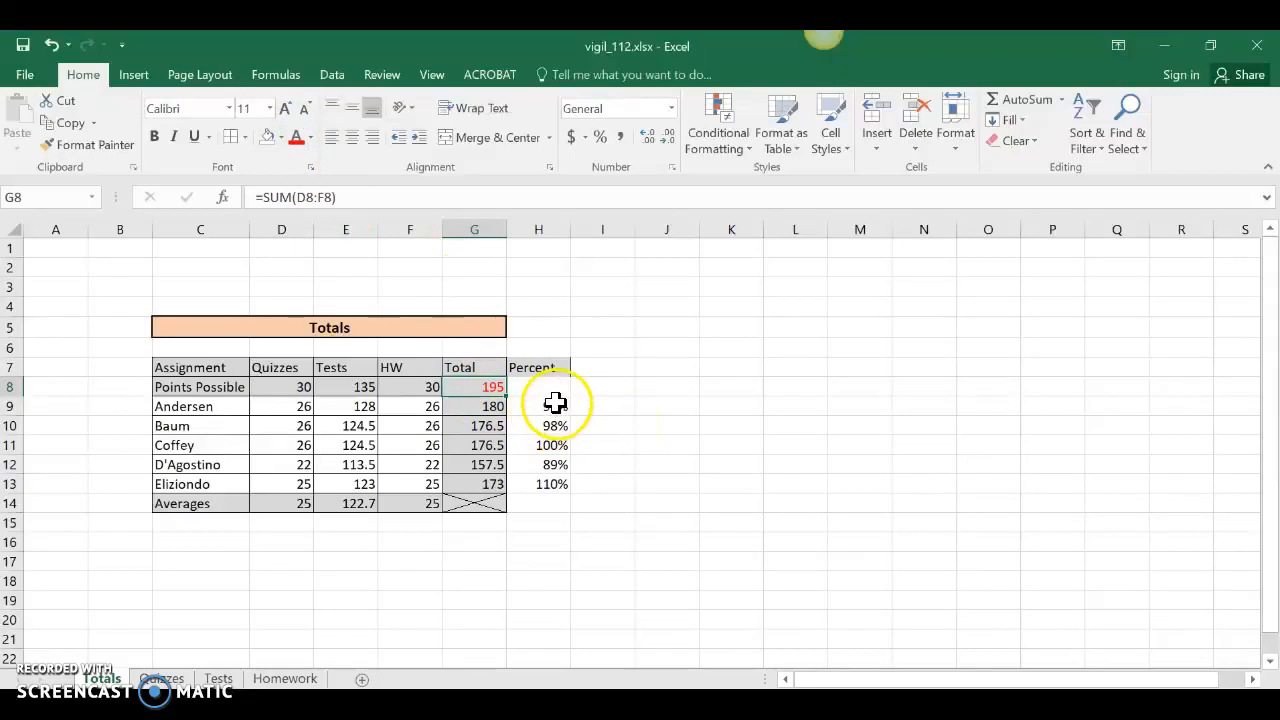
left_click_drag(551, 425, 549, 482)
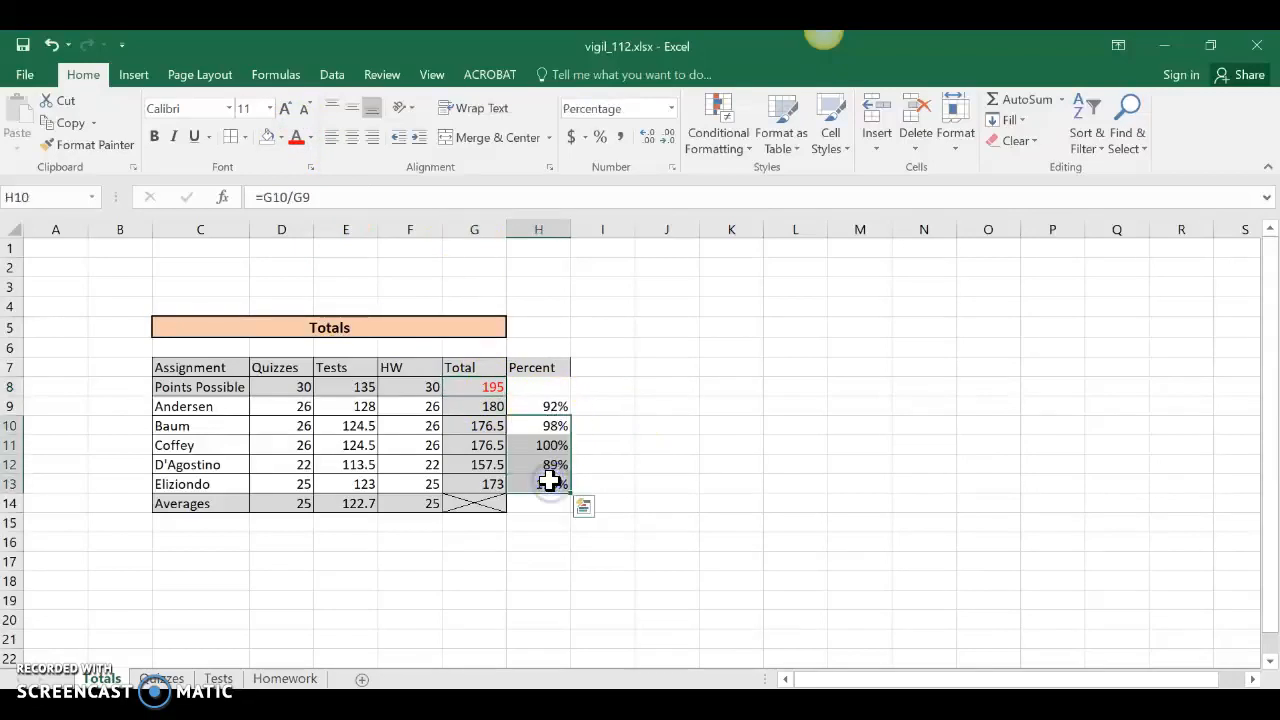
key("Delete")
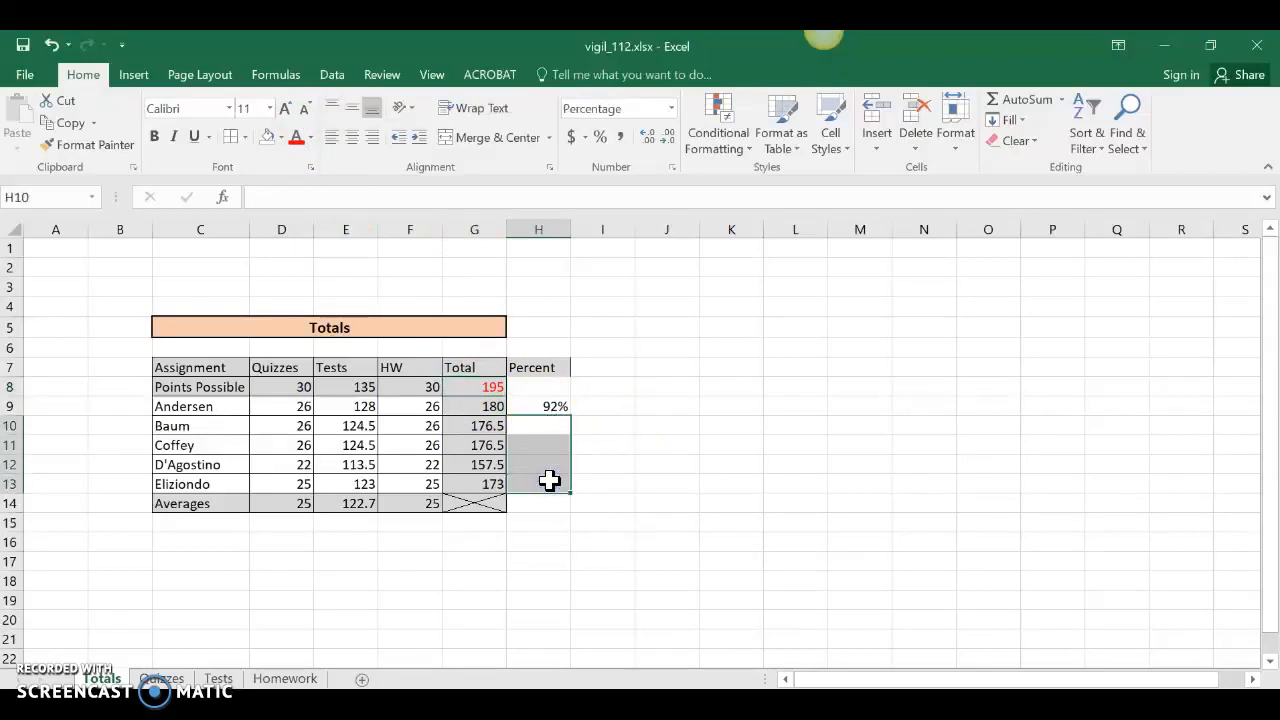
left_click(538, 406)
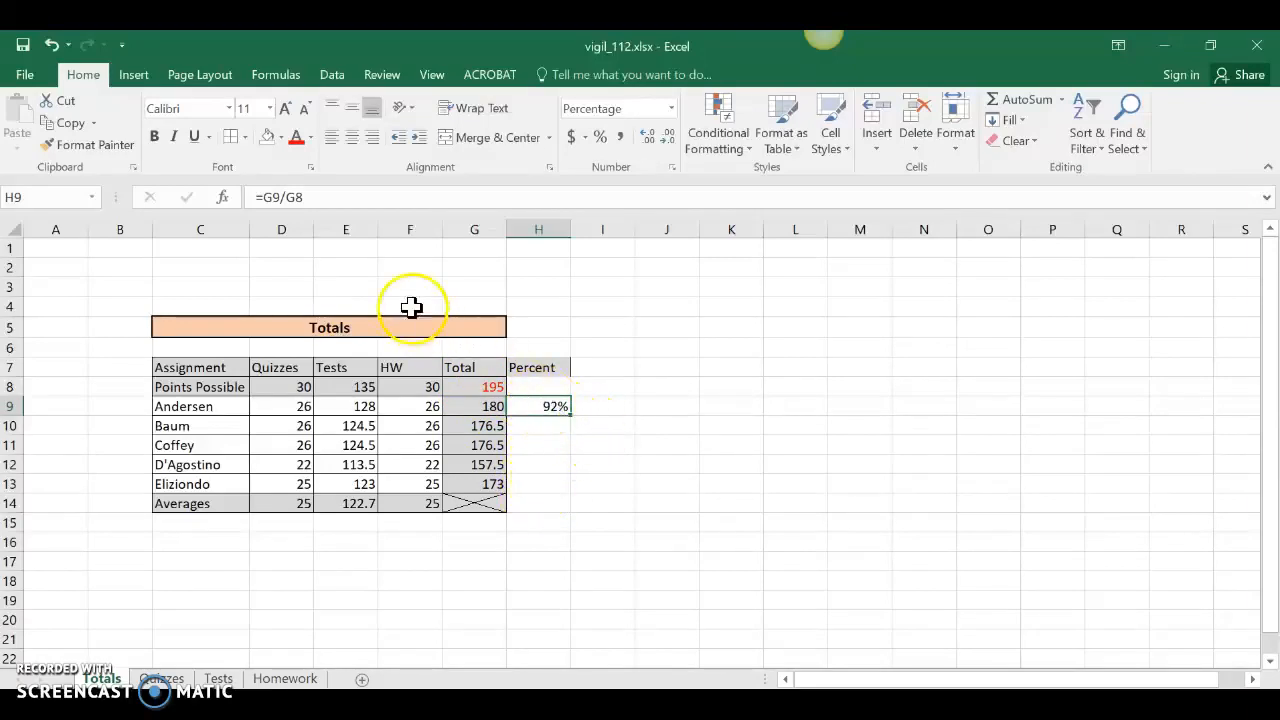
Edit H9's formula to =G9/$G$8 so the G8 reference stays locked.
left_click(291, 197)
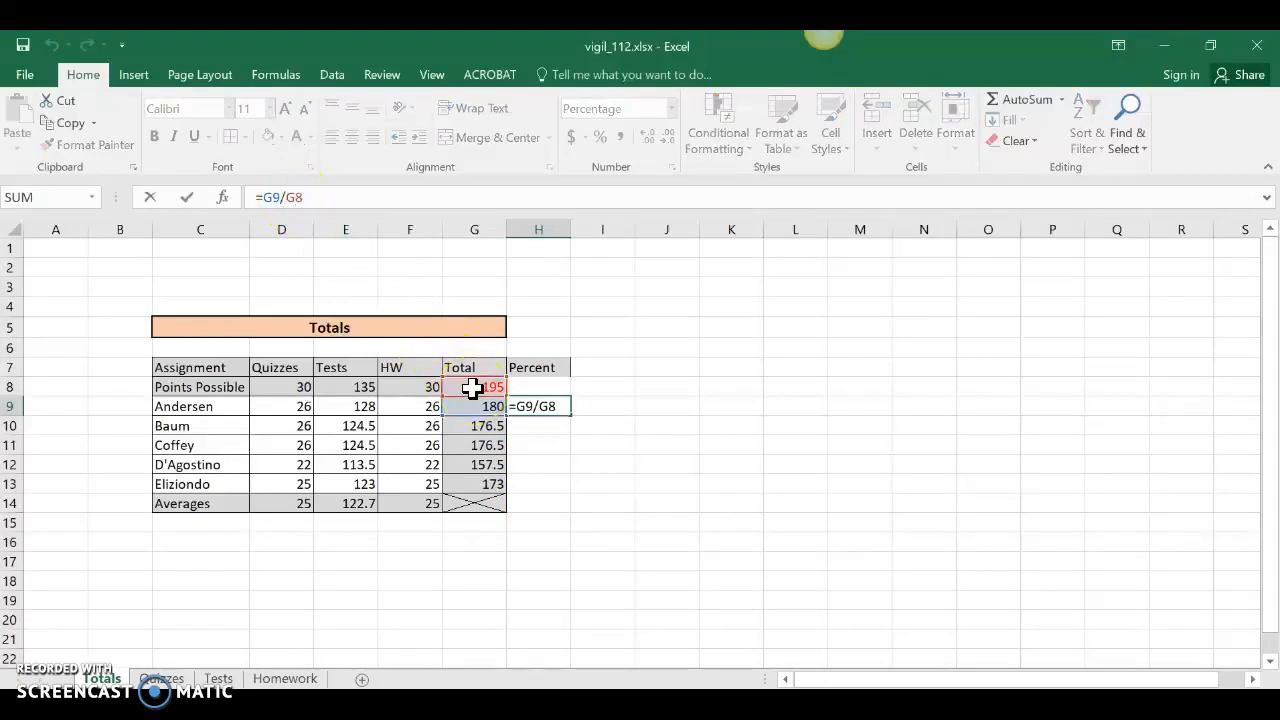
left_click(298, 197)
key("F4")
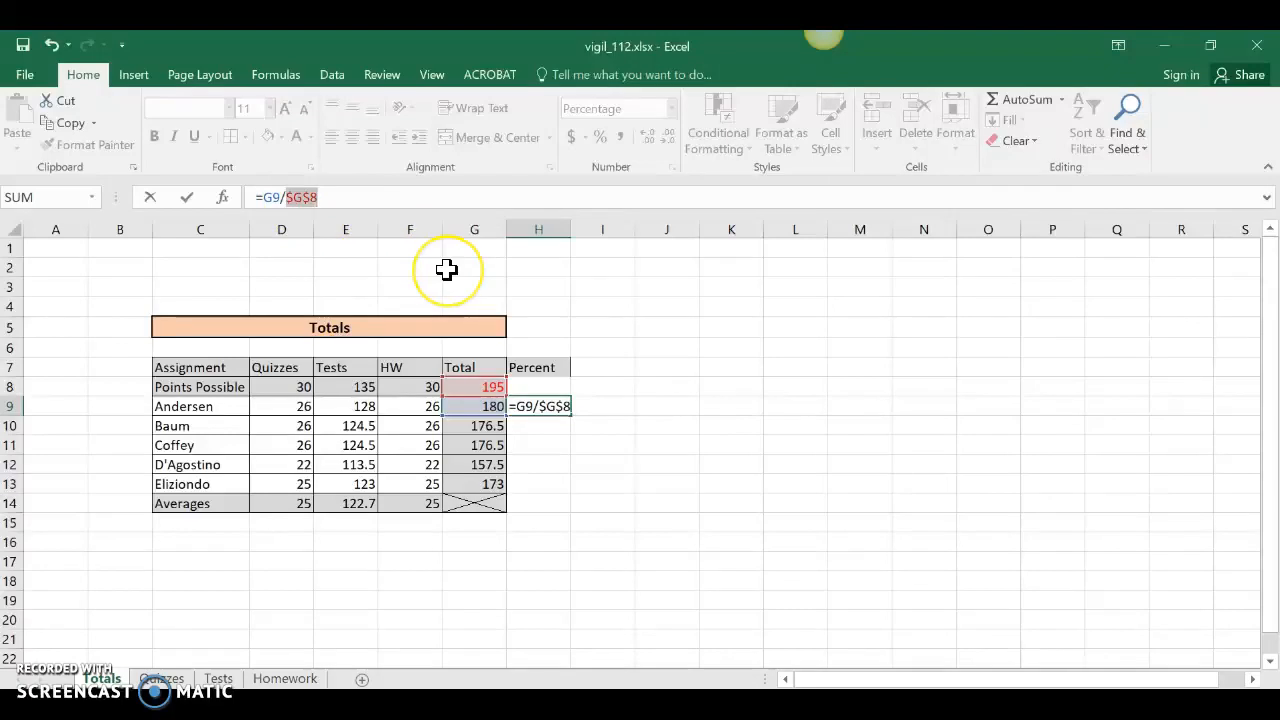
key("ctrl+z")
left_click(301, 197)
type("$")
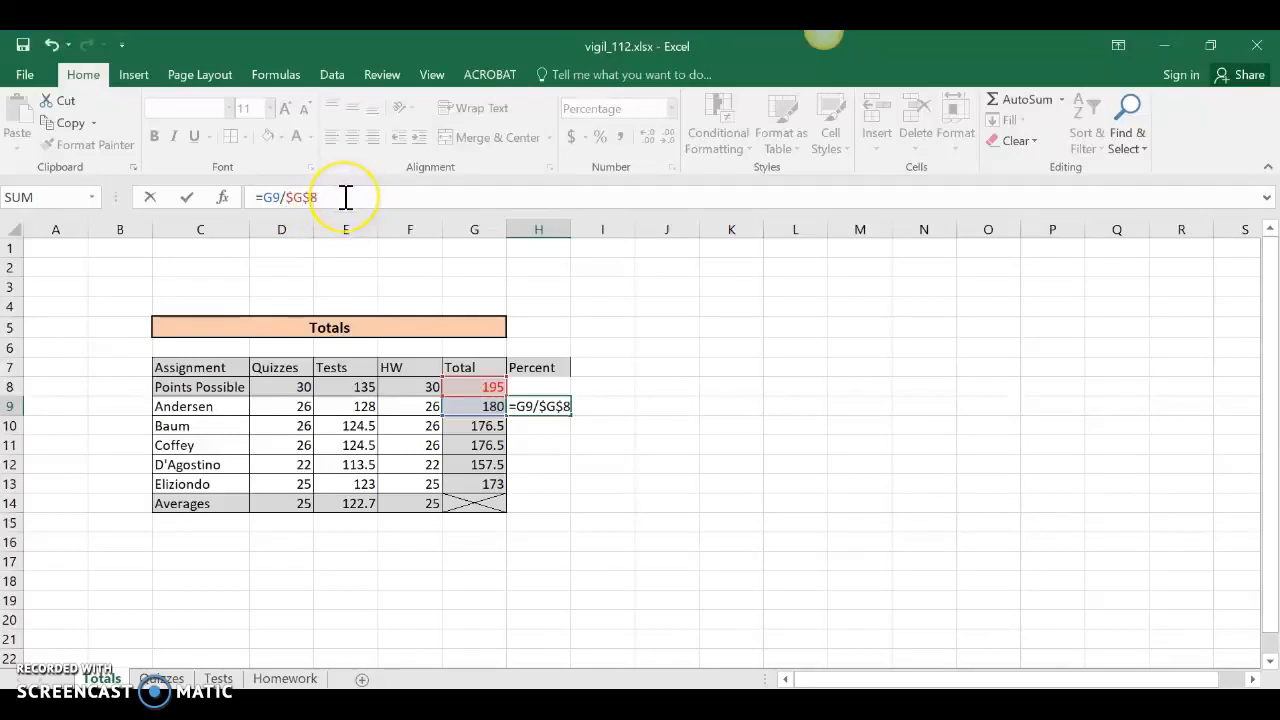
left_click(345, 197)
key("Return")
left_click(553, 408)
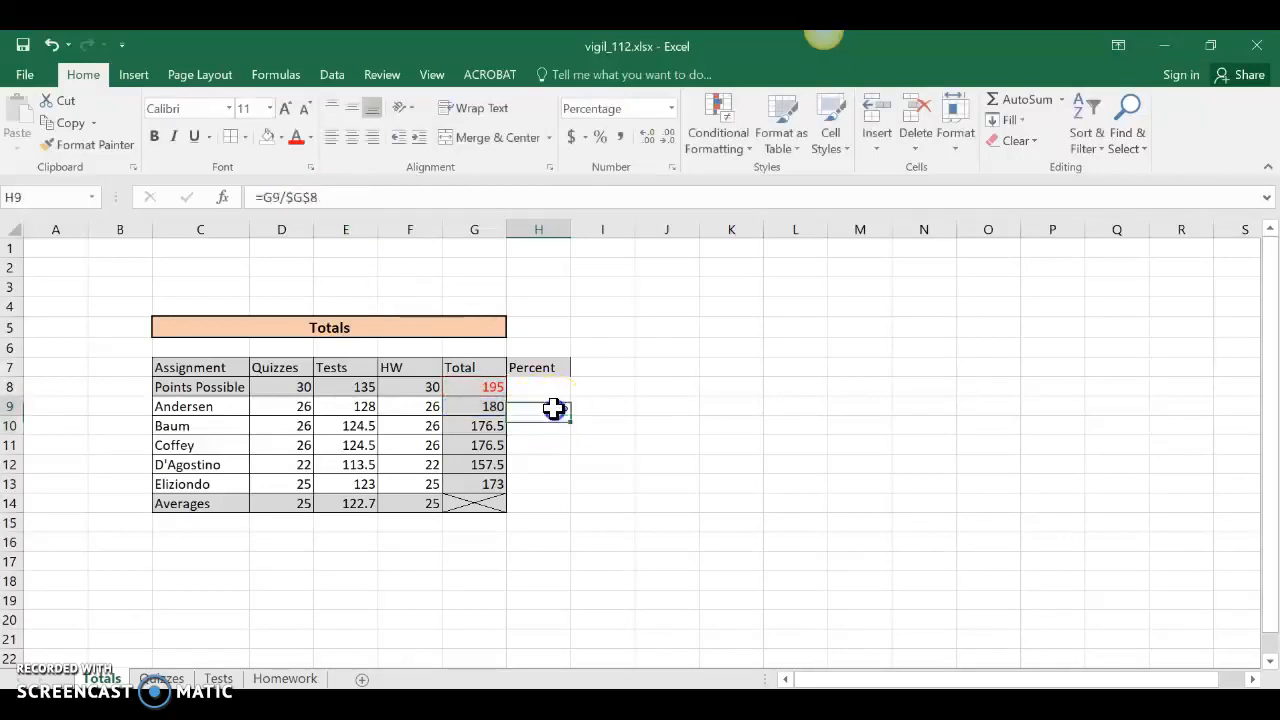
Fill the corrected percent formula down to H13, verify G8's total, and go to the Tests sheet.
left_click_drag(569, 418, 566, 486)
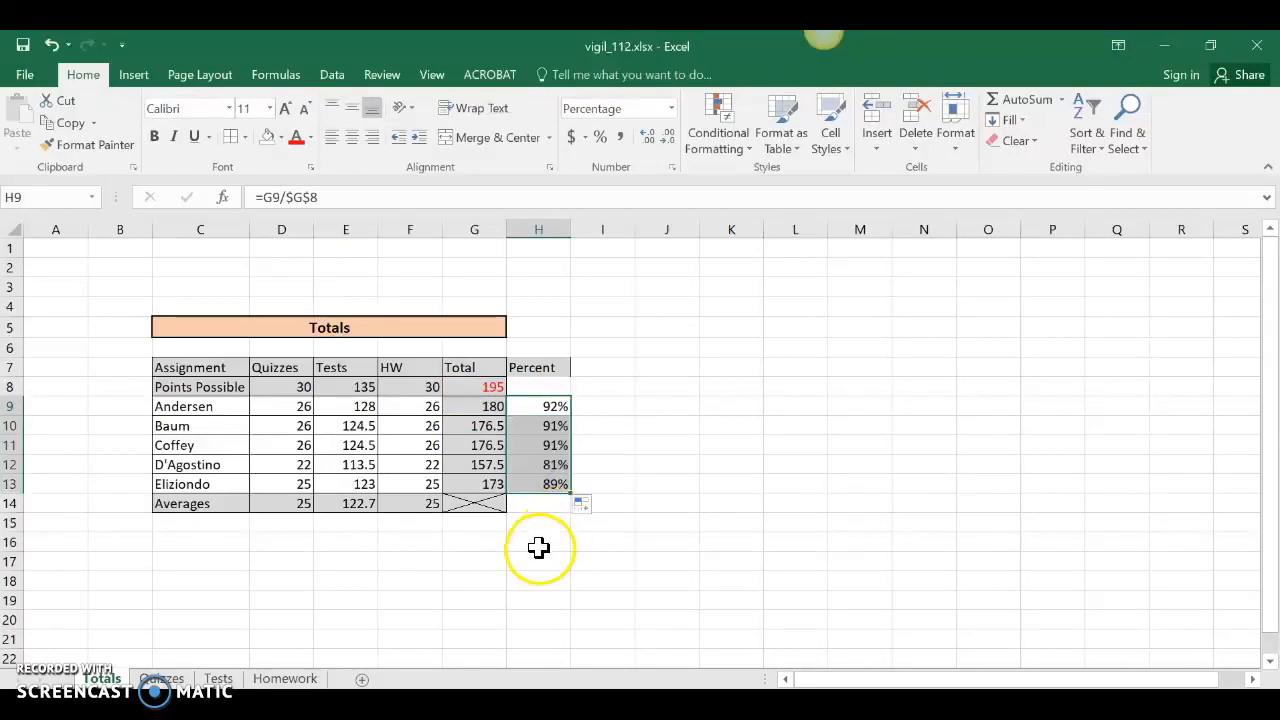
left_click(538, 484)
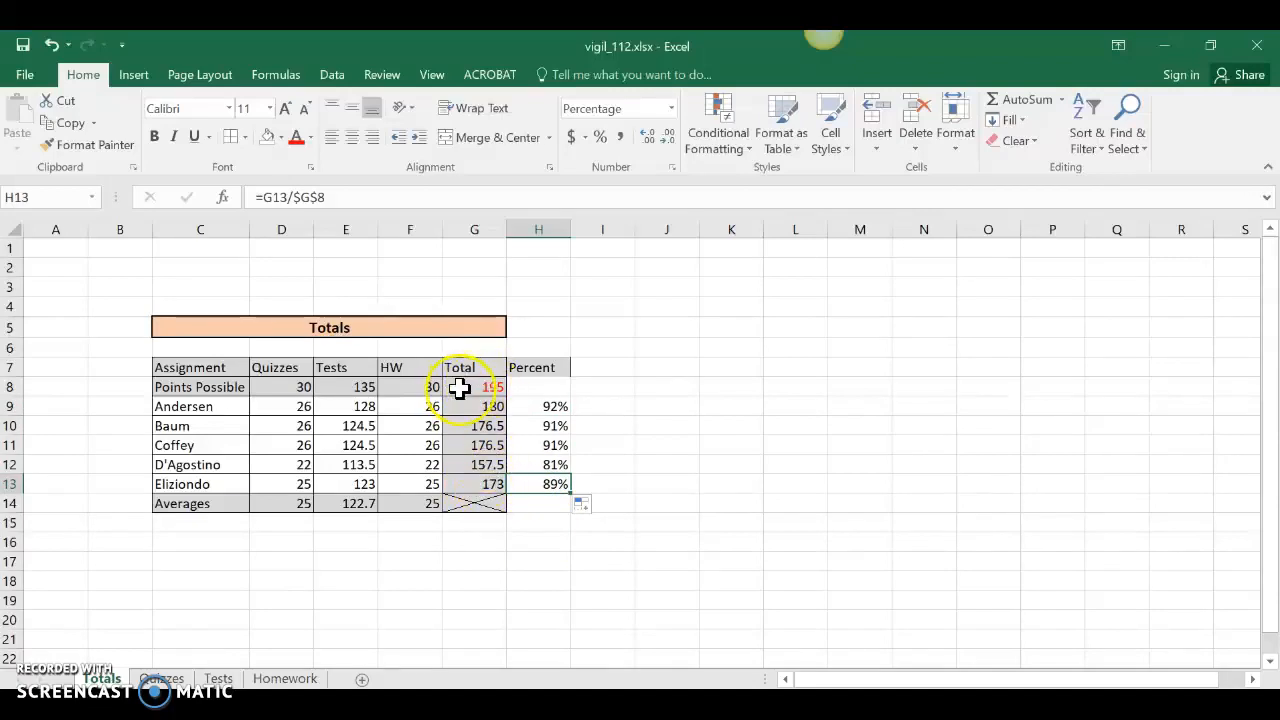
left_click(458, 566)
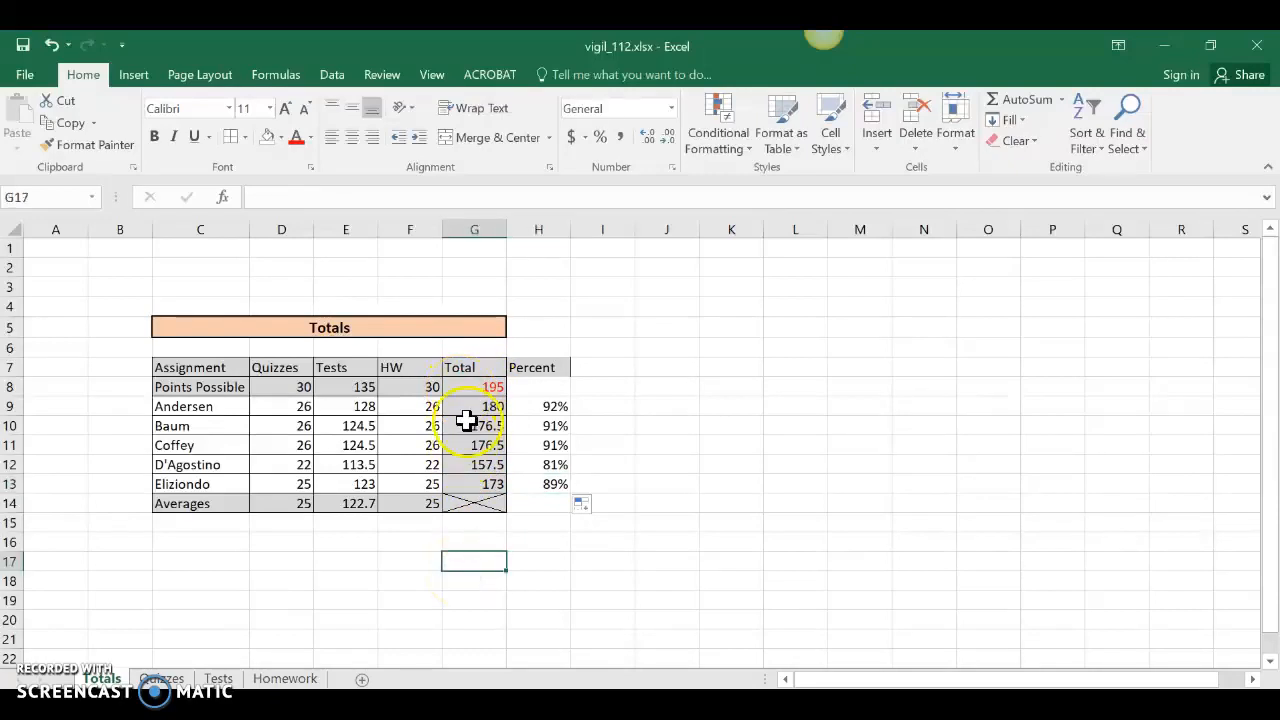
left_click(472, 386)
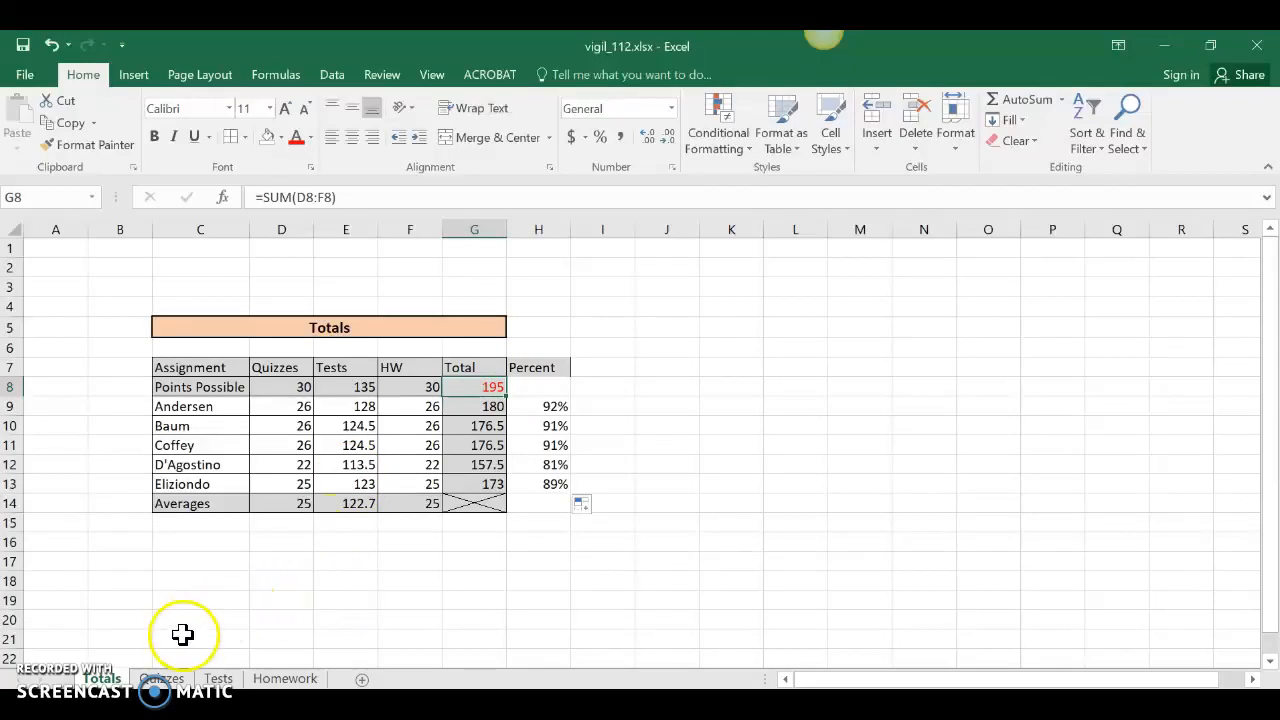
left_click(218, 678)
On the Quizzes sheet, insert a new column G headed 'Scale' before Total.
left_click(163, 678)
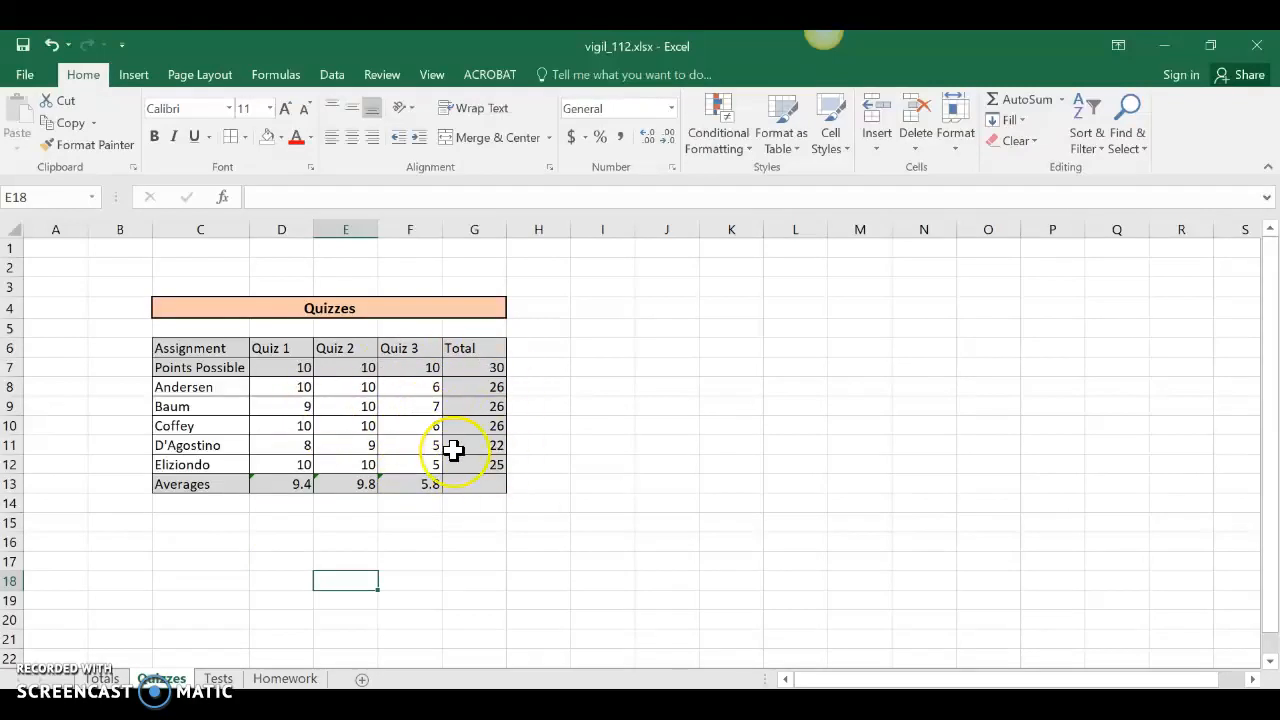
right_click(465, 228)
left_click(502, 369)
left_click(476, 351)
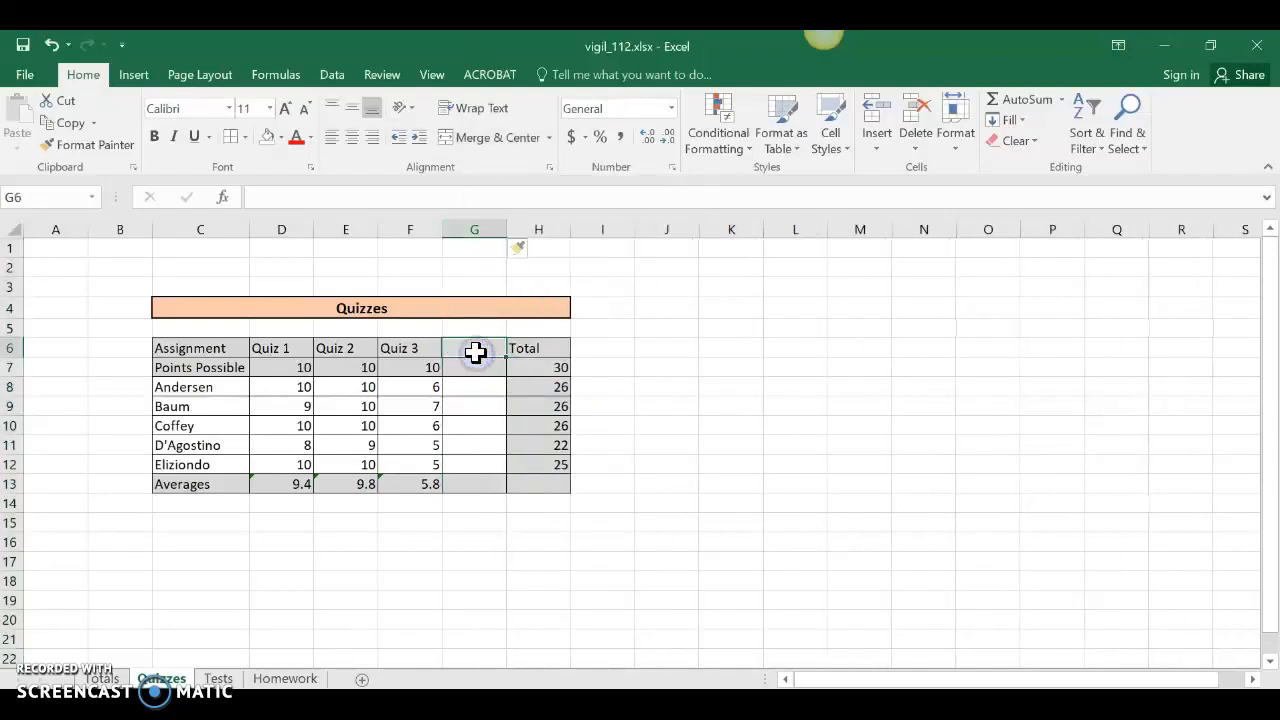
type("Scale")
key("Return")
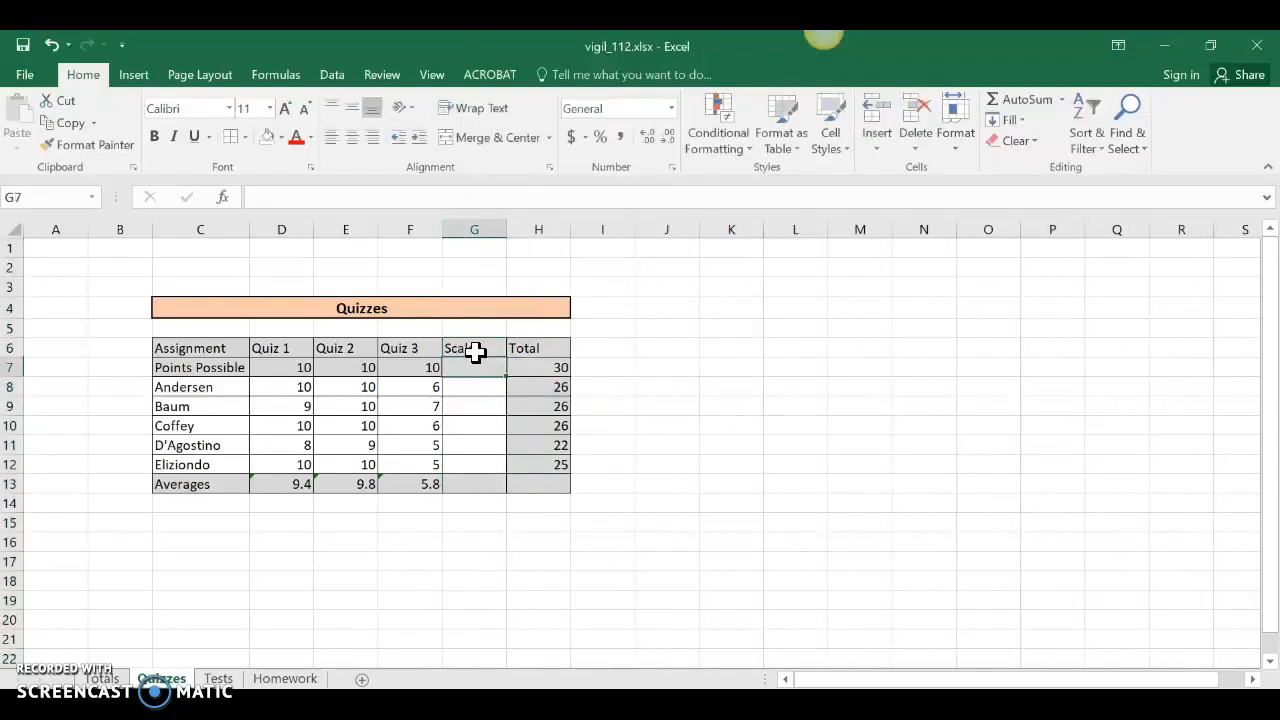
Cross out cell G7 with both diagonal borders from More Borders.
left_click(246, 137)
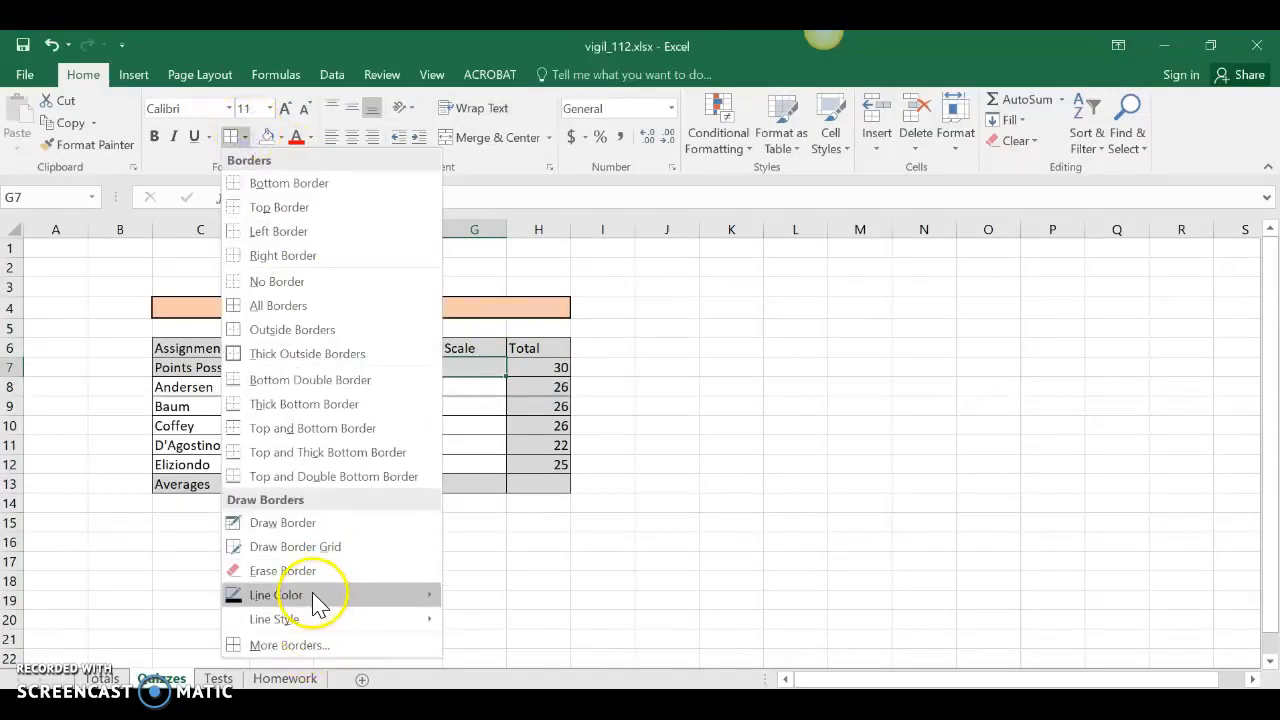
left_click(298, 645)
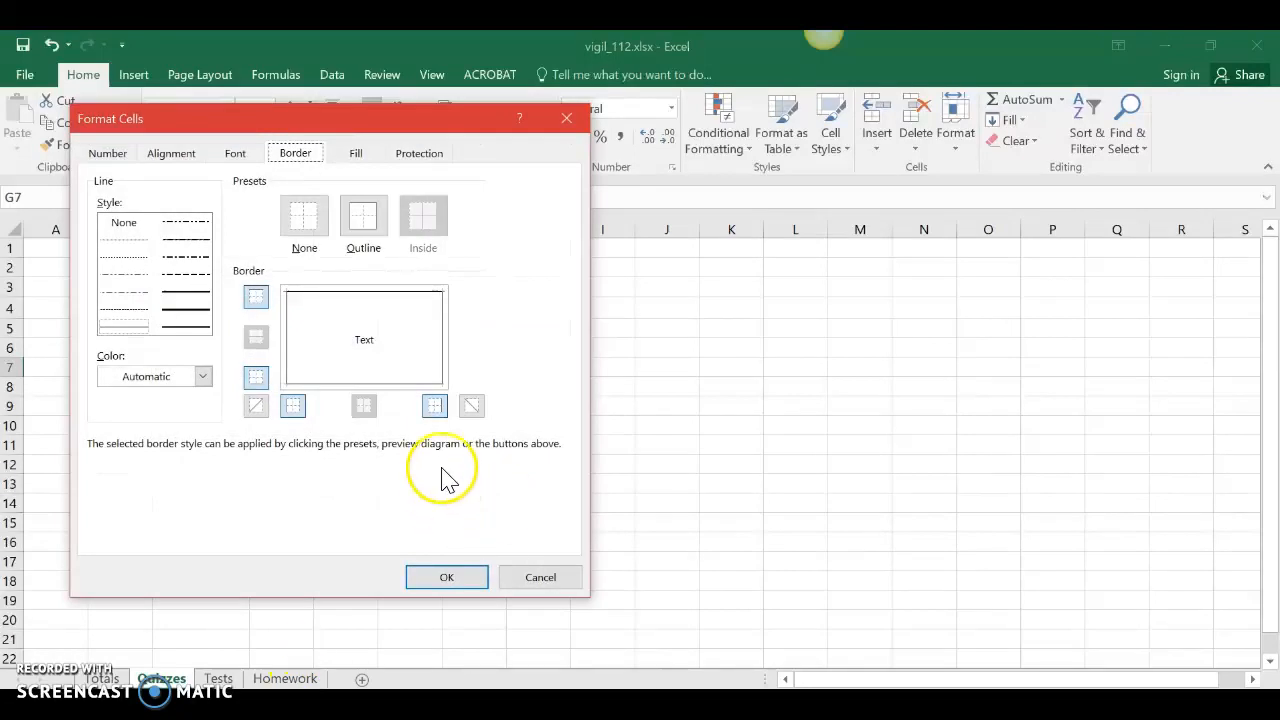
left_click(471, 405)
left_click(255, 405)
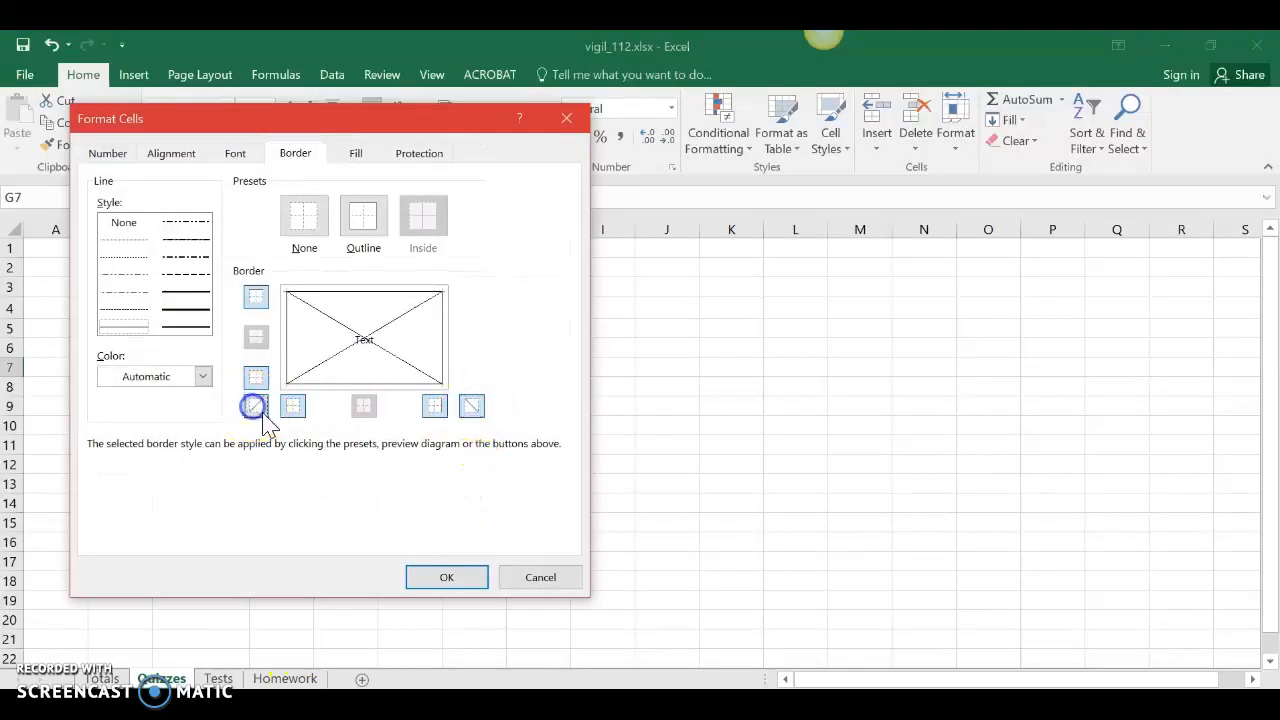
left_click(450, 577)
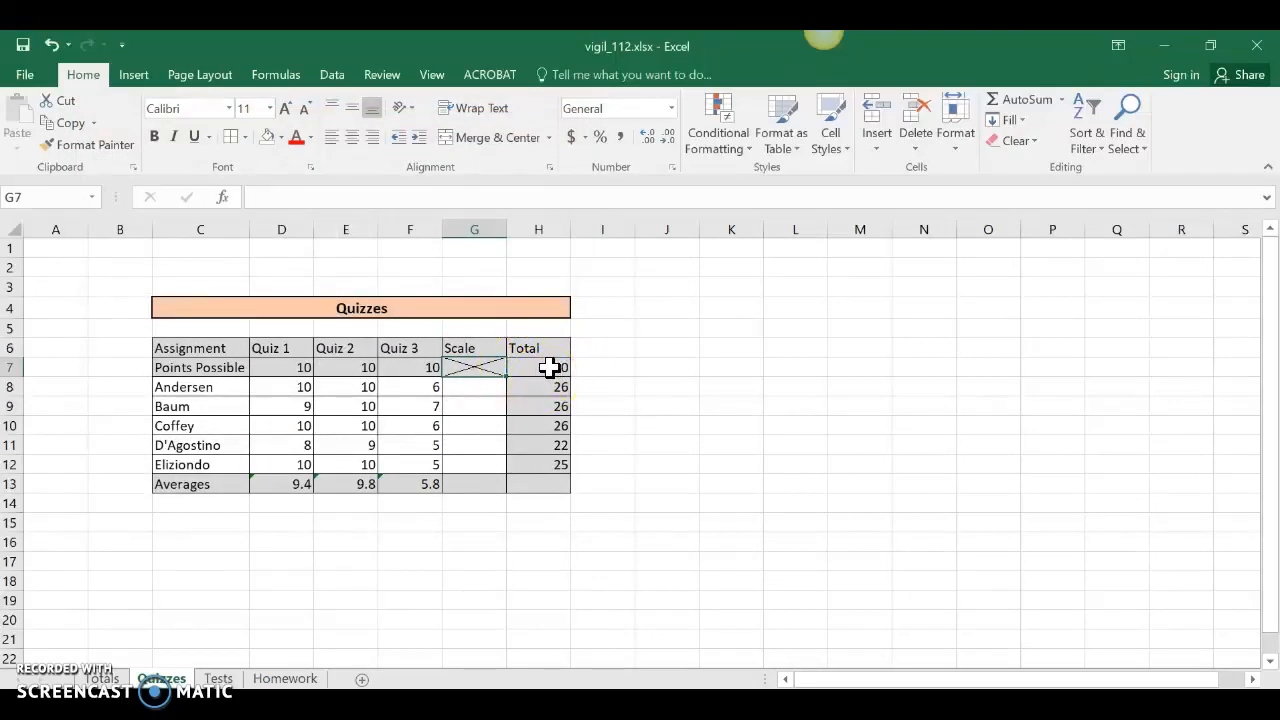
left_click(463, 328)
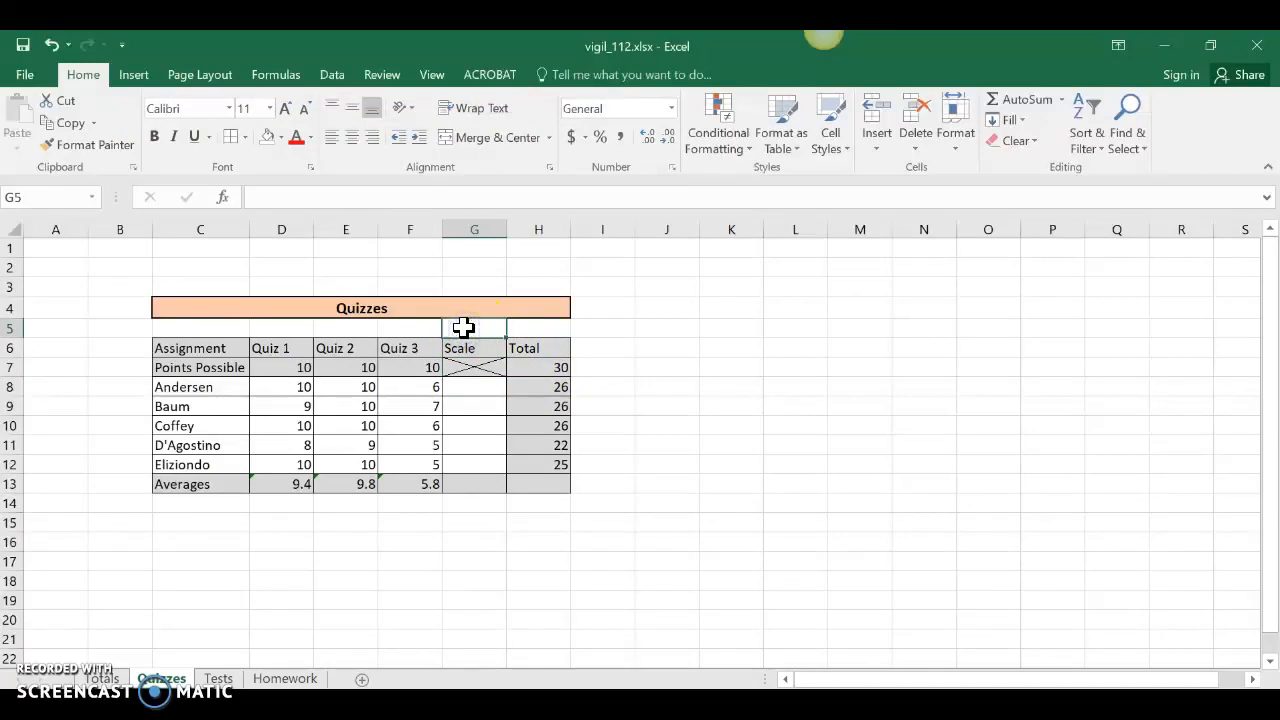
Enter .10 in G5 as the 0.1 scale factor.
type(".10")
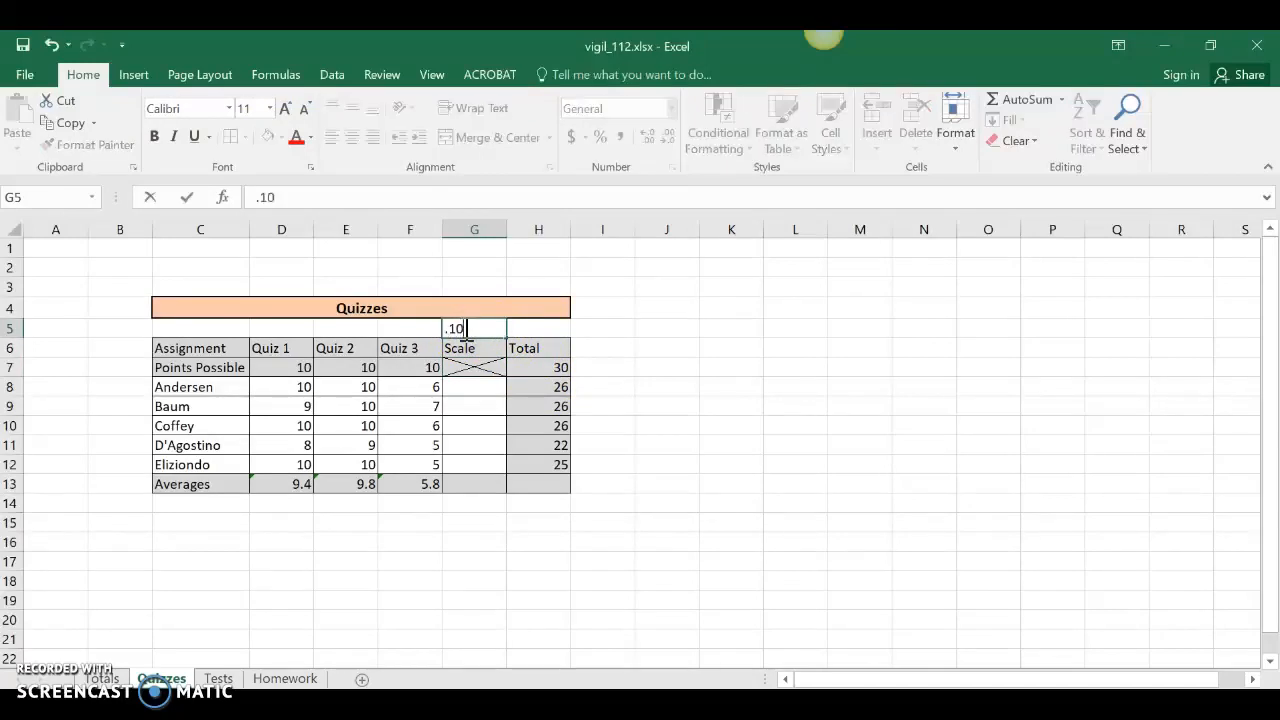
key("Return")
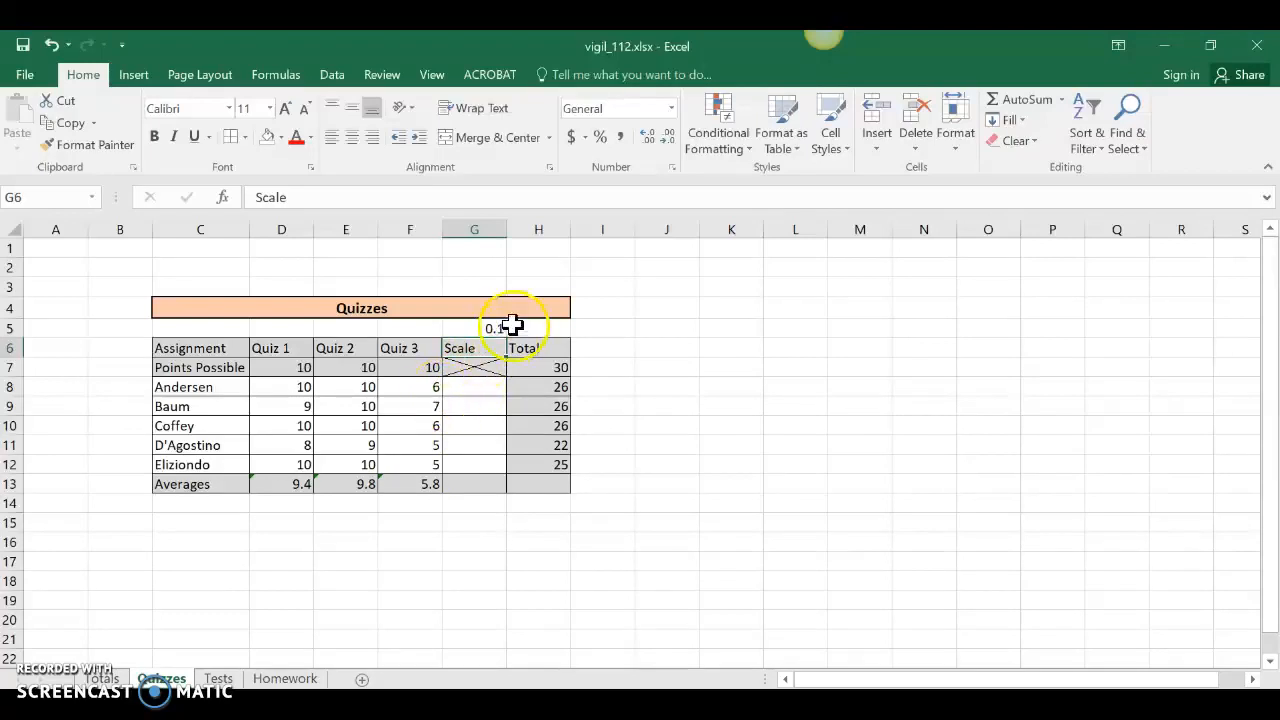
left_click(473, 389)
Enter =F8*$G$5 in G8 and fill it to G12, giving 0.6, 0.7, 0.6, 0.5, 0.5.
type("=")
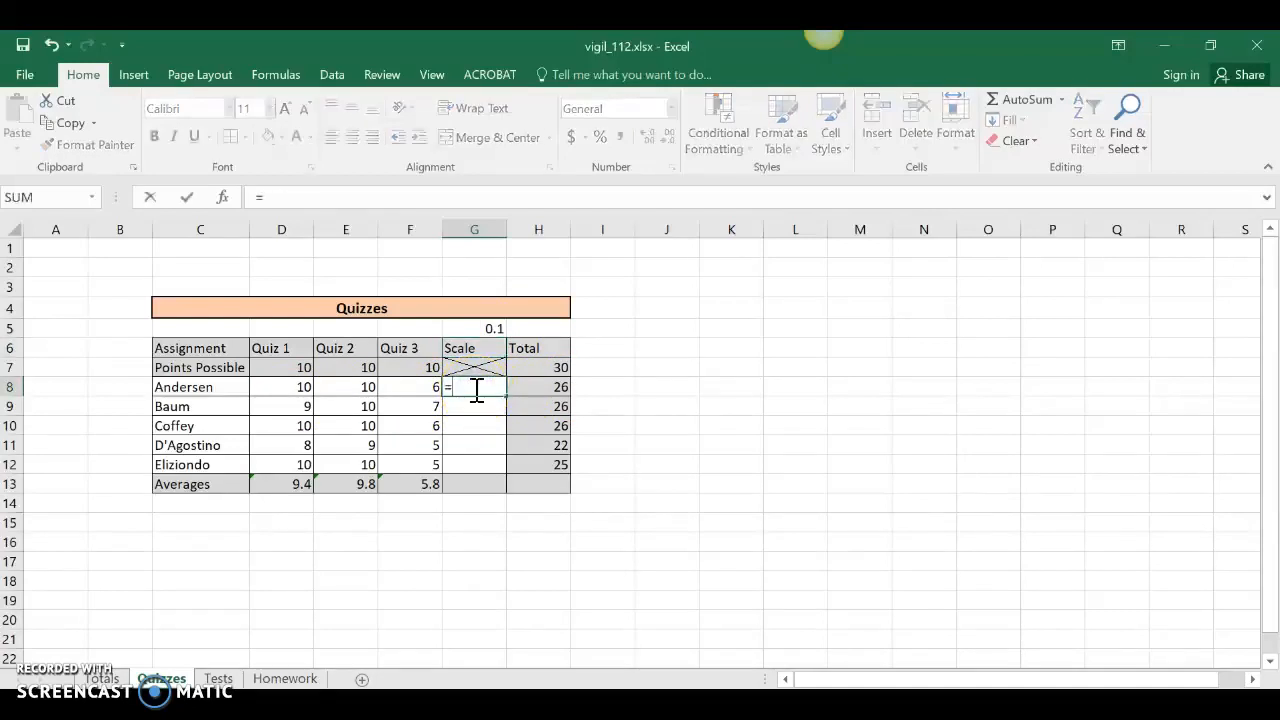
left_click(408, 386)
type("*")
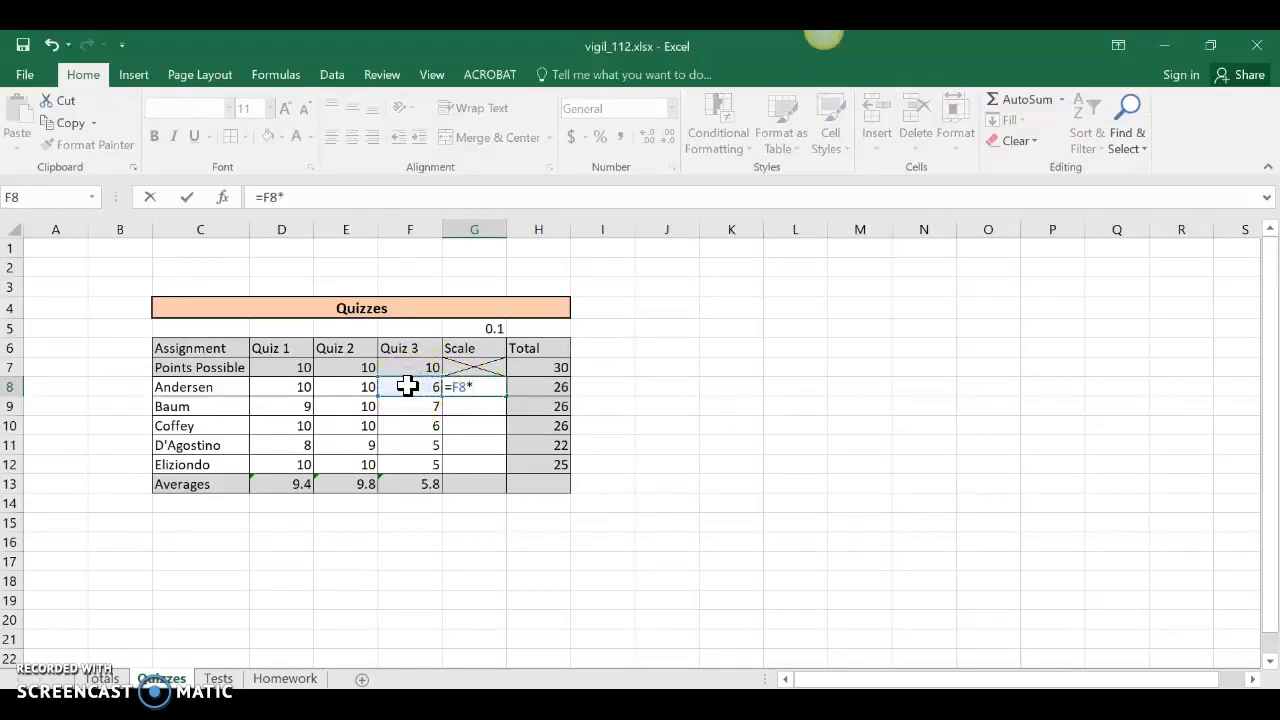
left_click(488, 326)
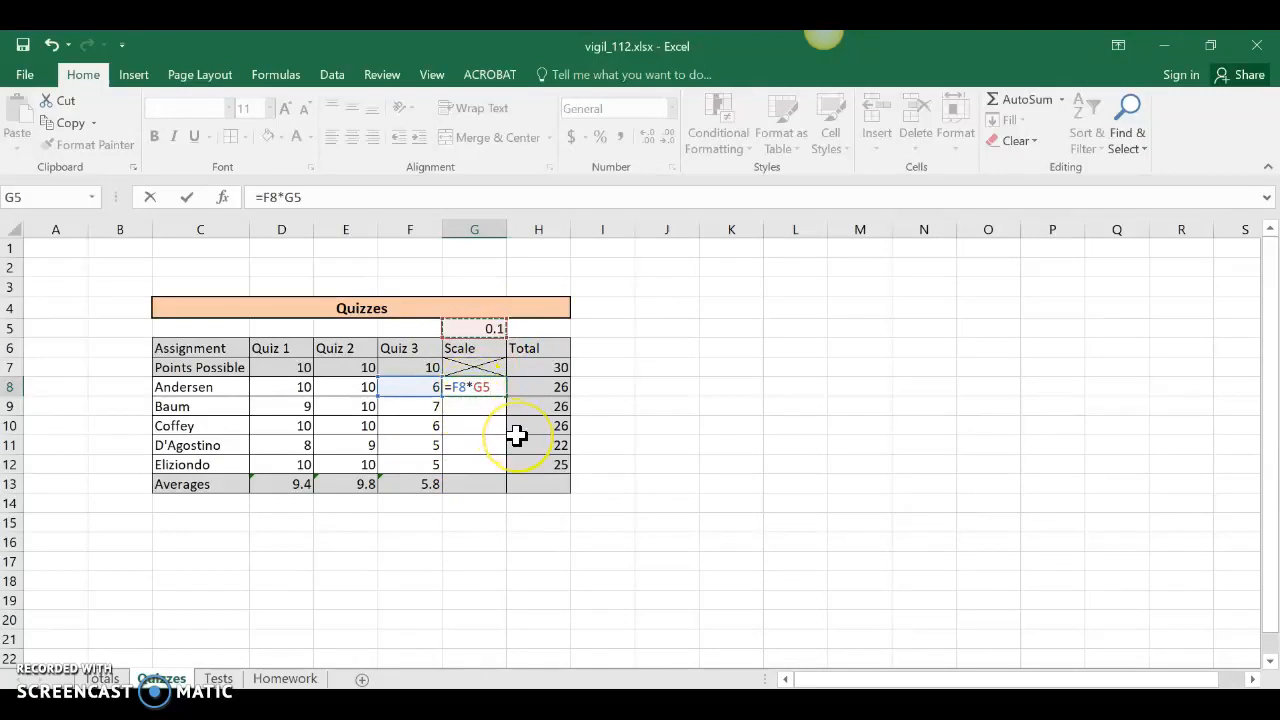
key("F4")
key("Return")
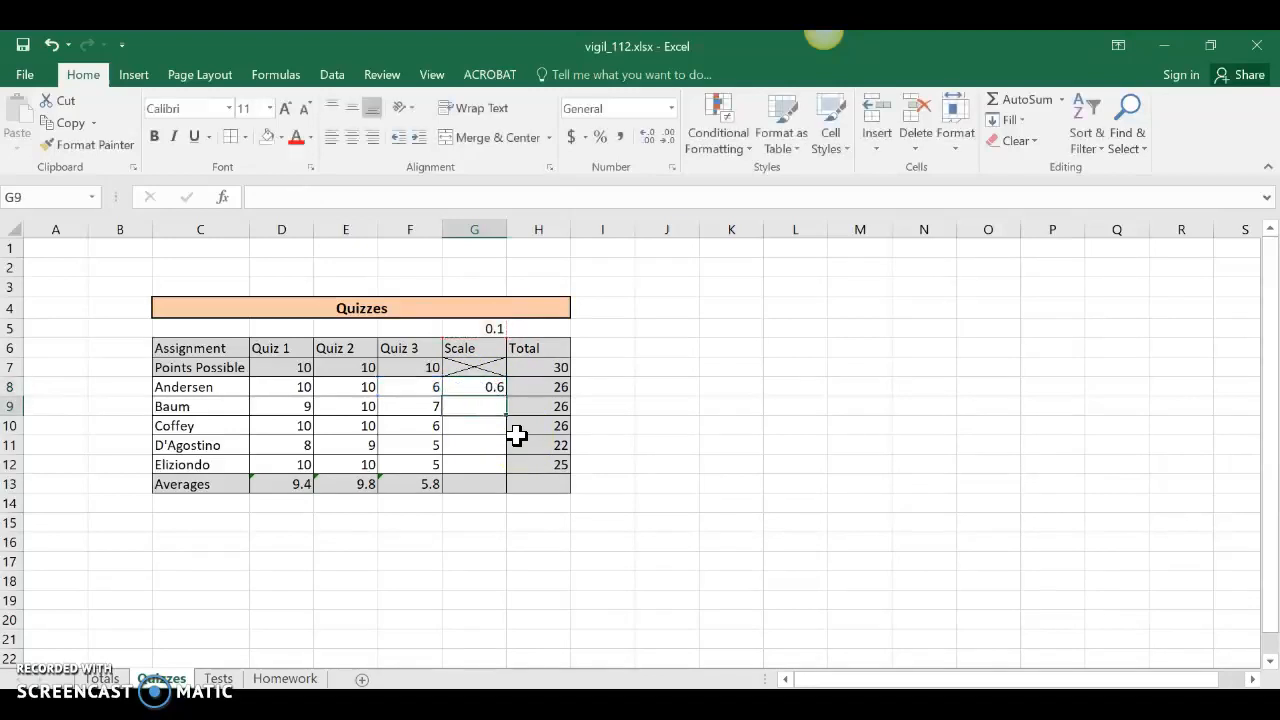
left_click(468, 389)
left_click_drag(506, 412, 497, 469)
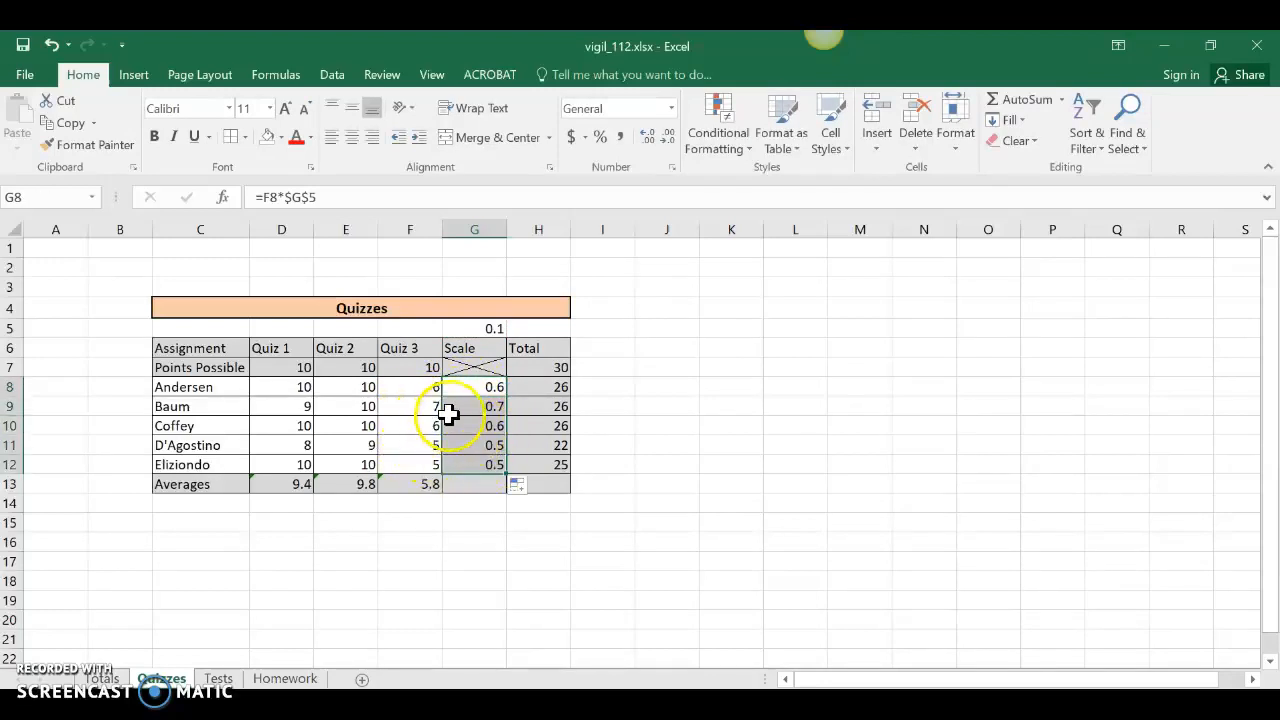
left_click(433, 541)
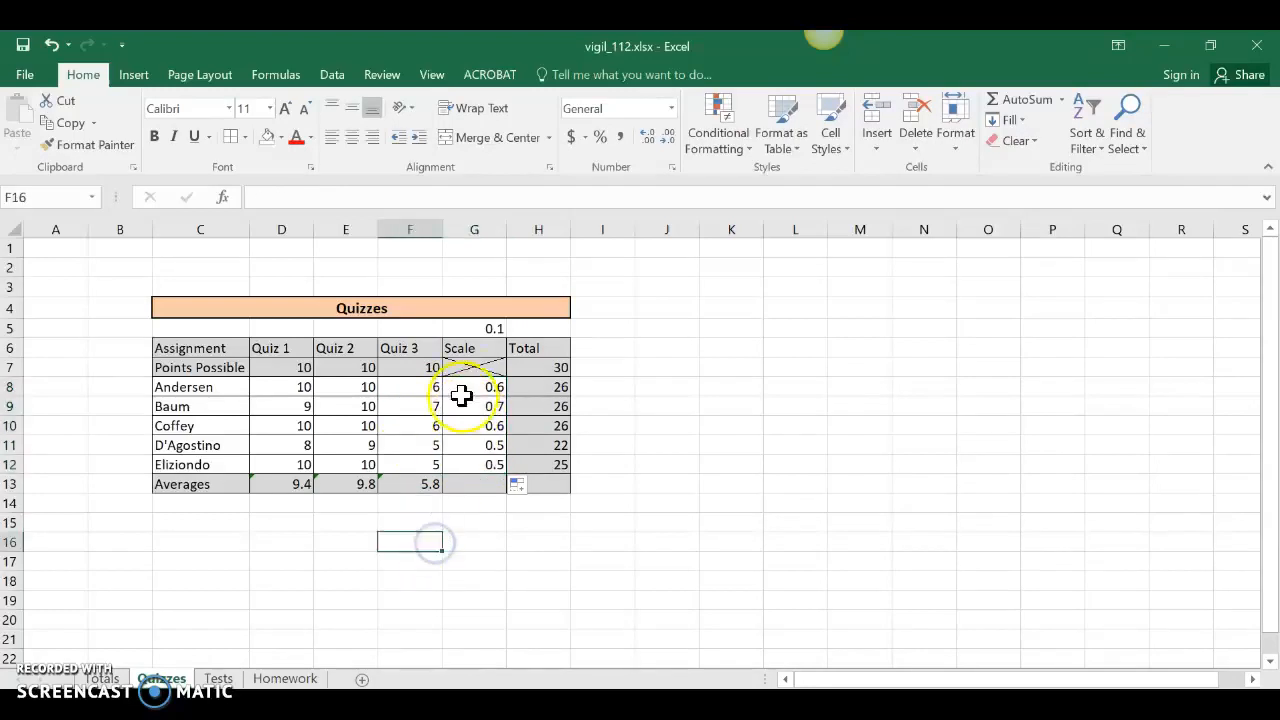
Make the 0.1 scale factor in G5 red.
left_click(488, 331)
left_click(296, 137)
left_click(497, 567)
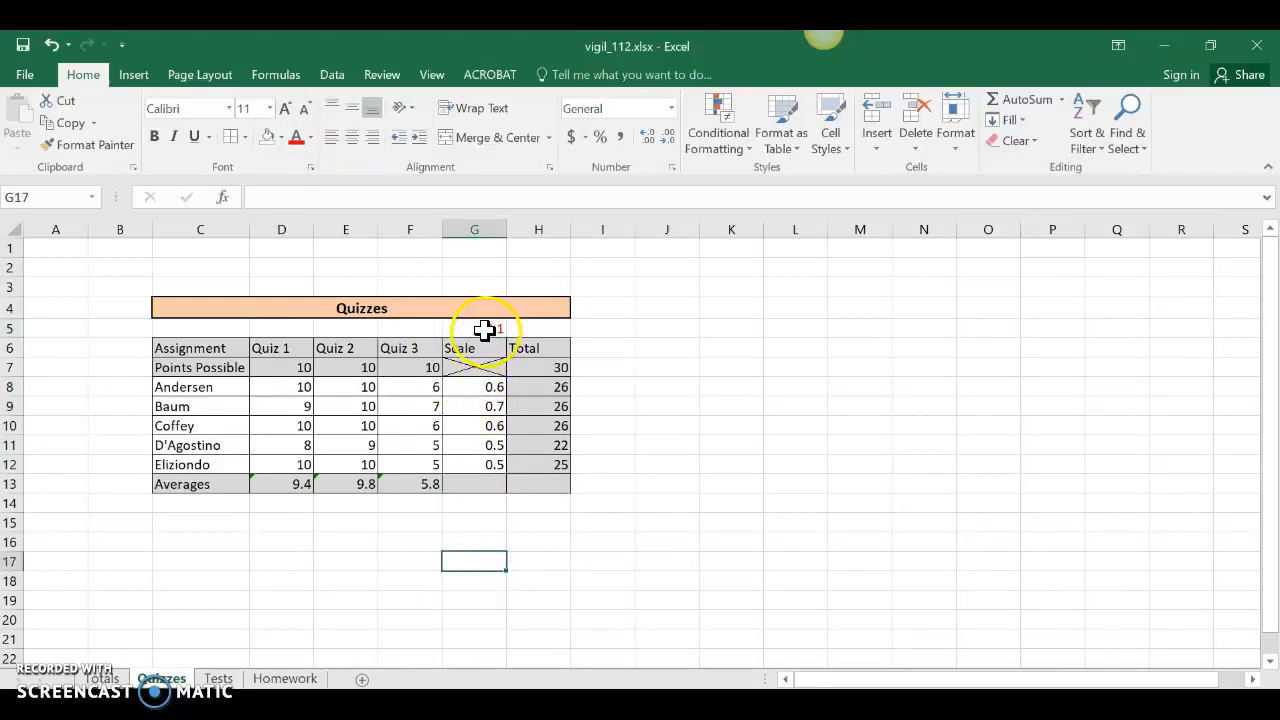
AutoSum H8 as =SUM(D8:G8) and fill it to H12, giving totals 26.6 to 25.5.
left_click(540, 385)
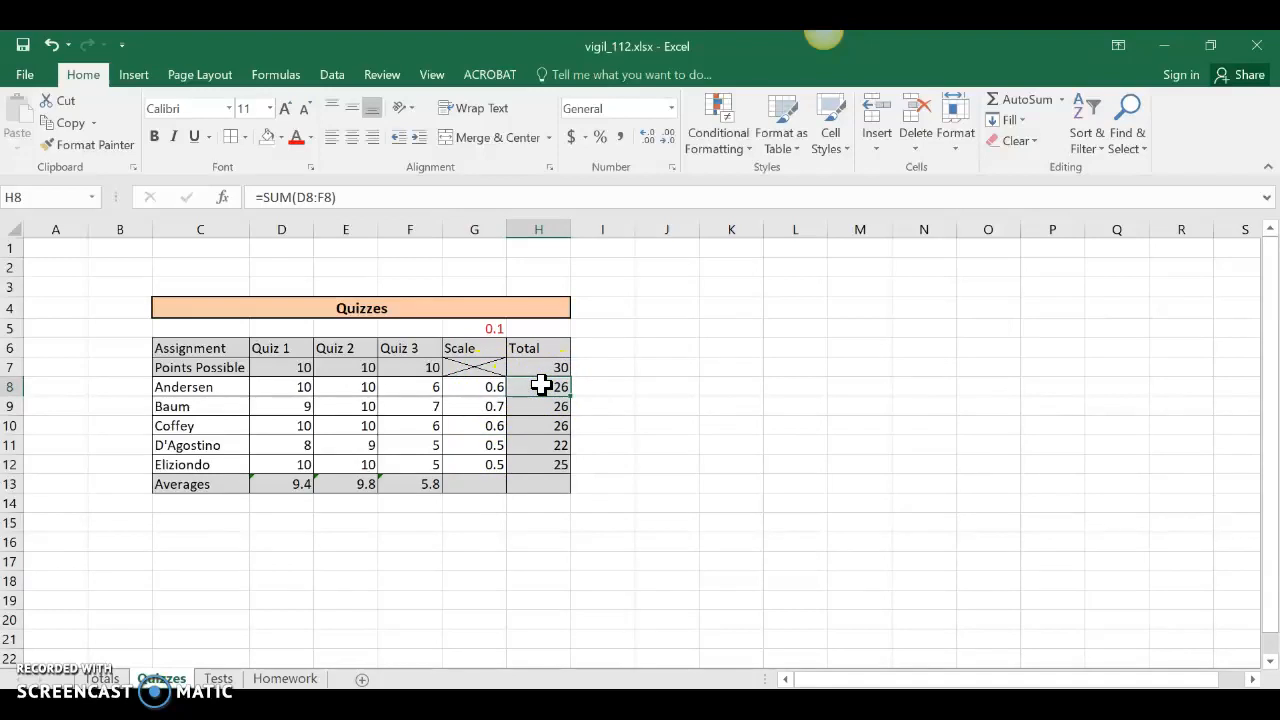
left_click(1024, 100)
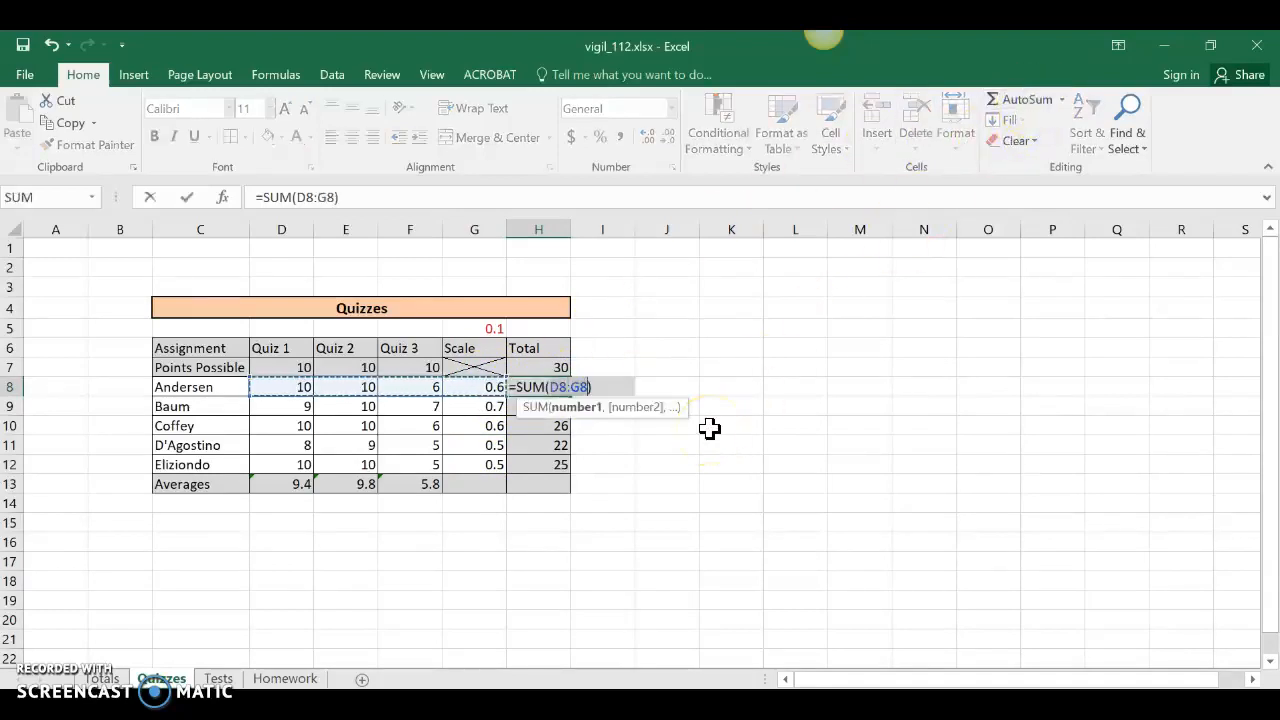
key("Return")
left_click(557, 379)
left_click_drag(570, 395, 568, 478)
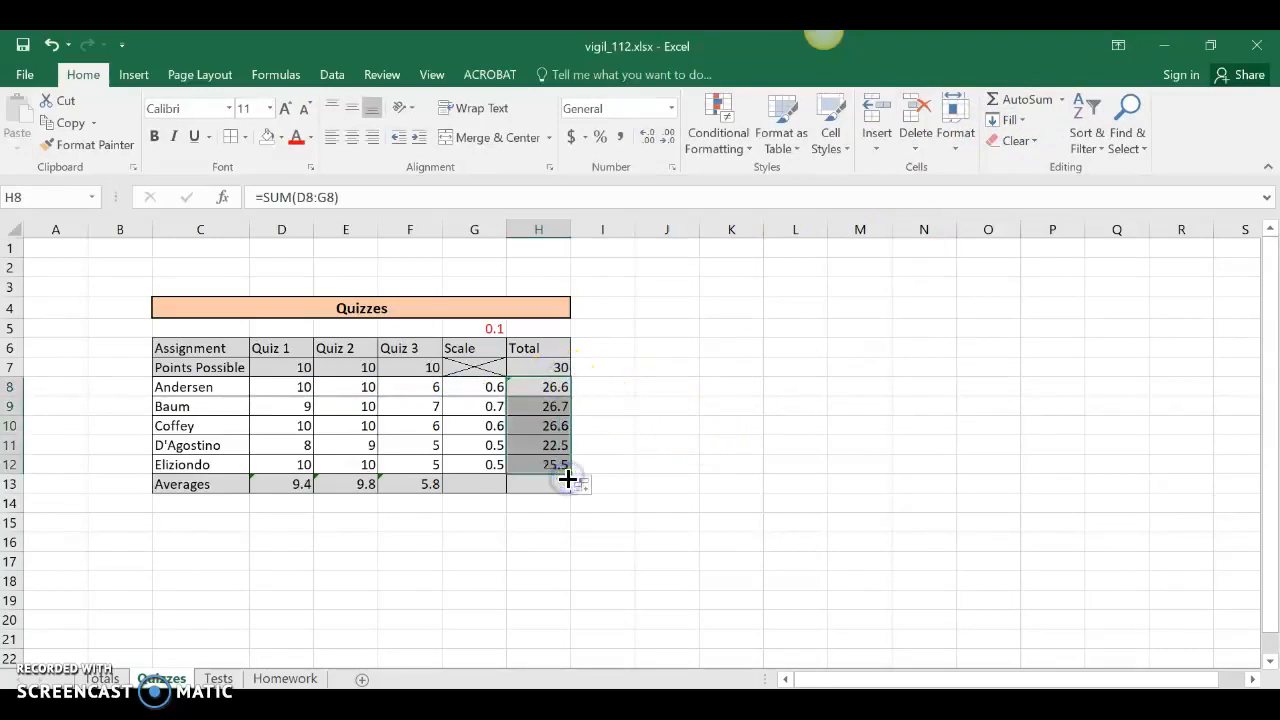
left_click(512, 557)
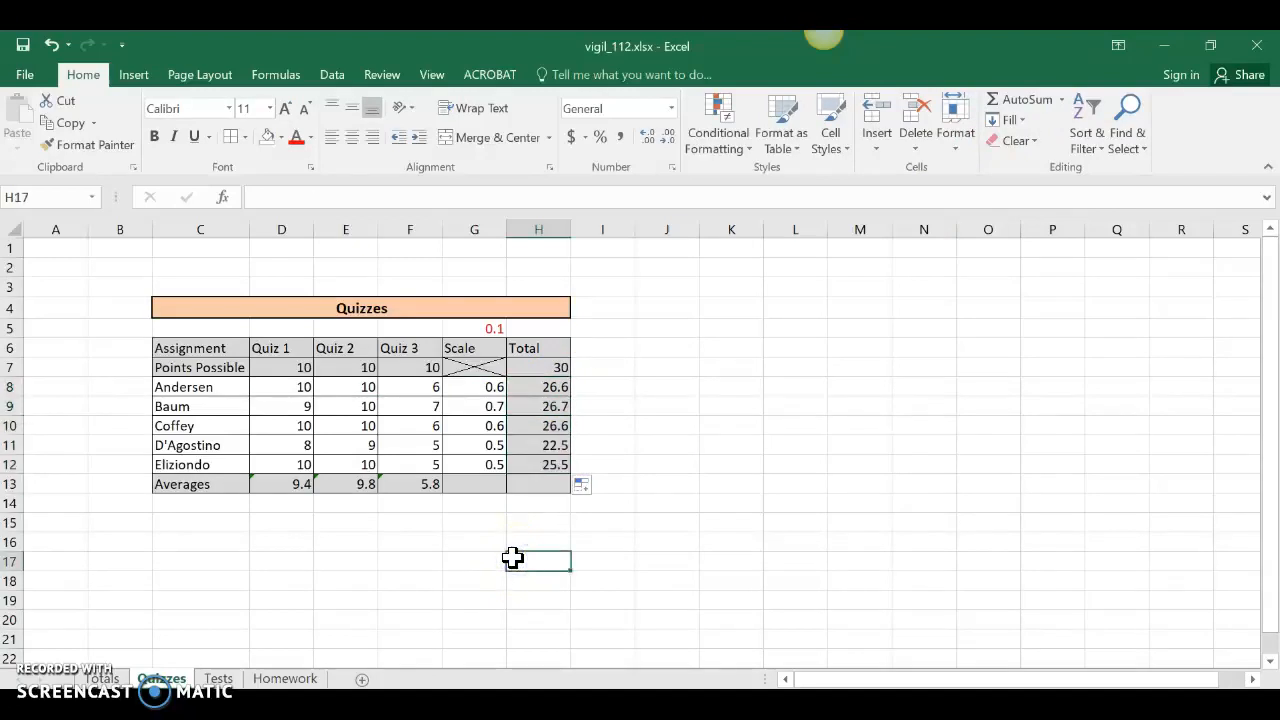